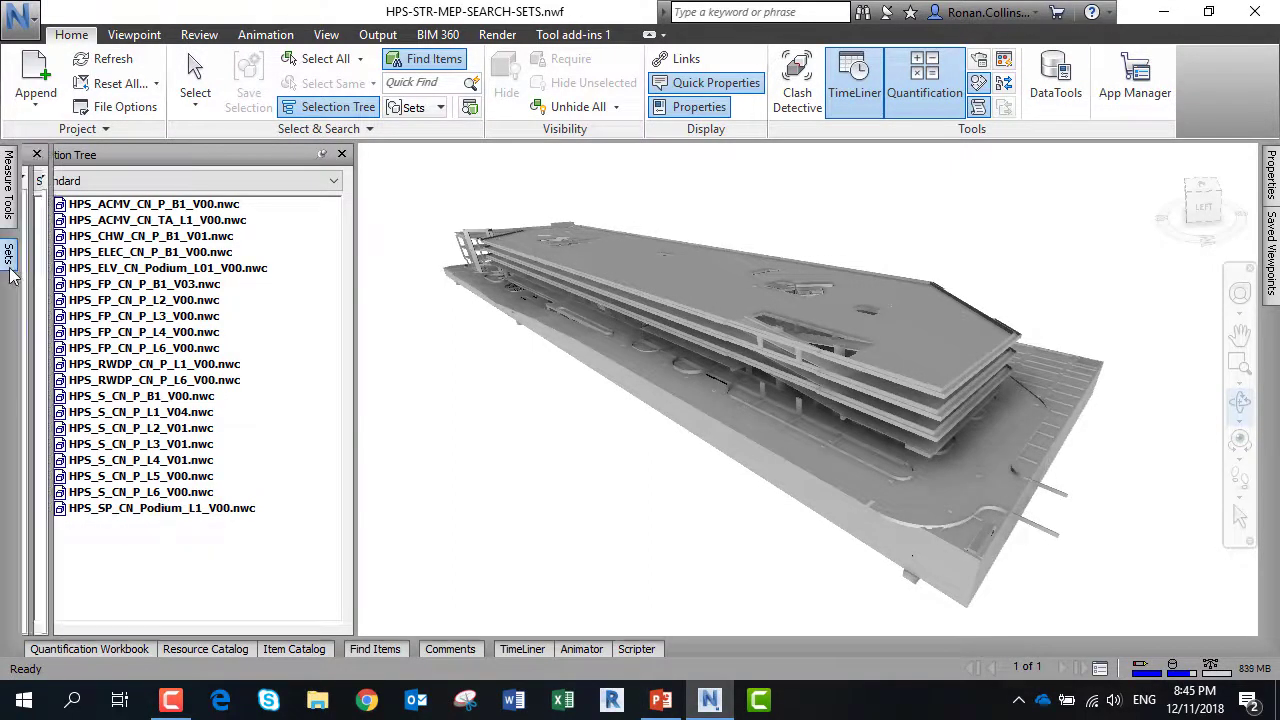
# Step: Pin the Sets side panel so it stays docked below the Selection Tree
pyautogui.moveTo(10, 268)
pyautogui.click(316, 155)
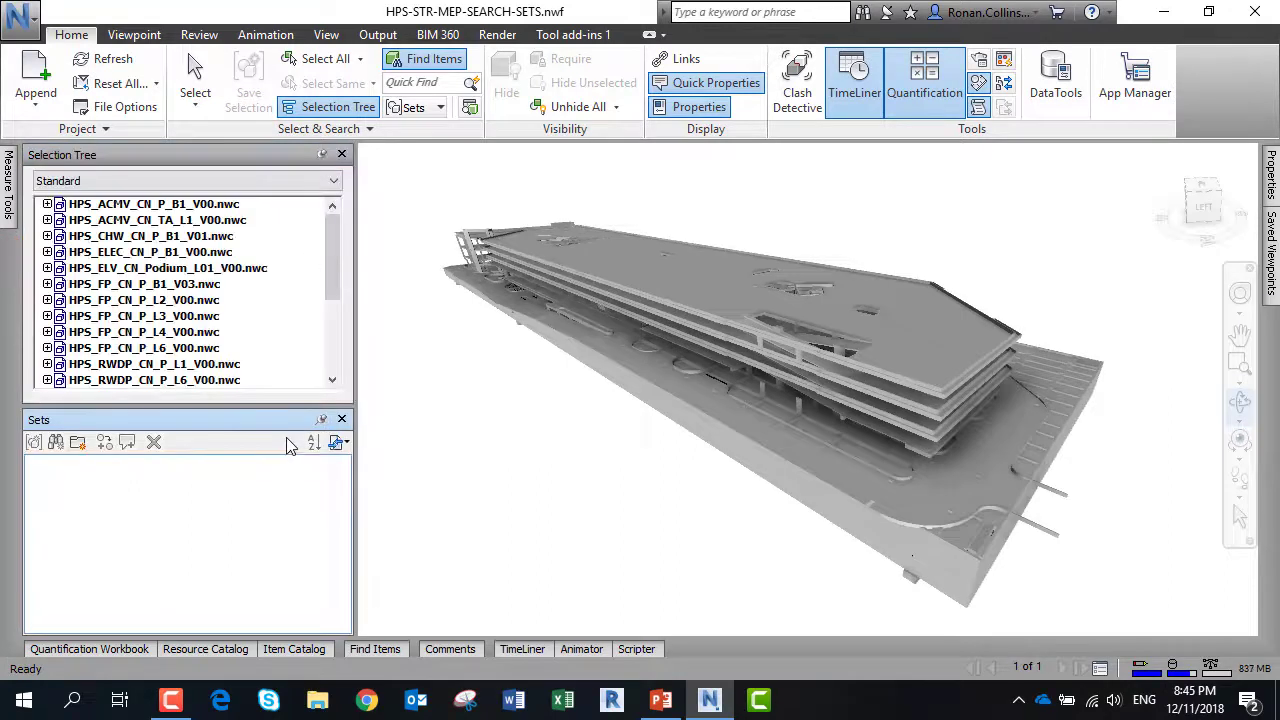
pyautogui.moveTo(333, 270)
pyautogui.mouseDown()
pyautogui.moveTo(343, 347)
pyautogui.moveTo(330, 259)
pyautogui.mouseUp()
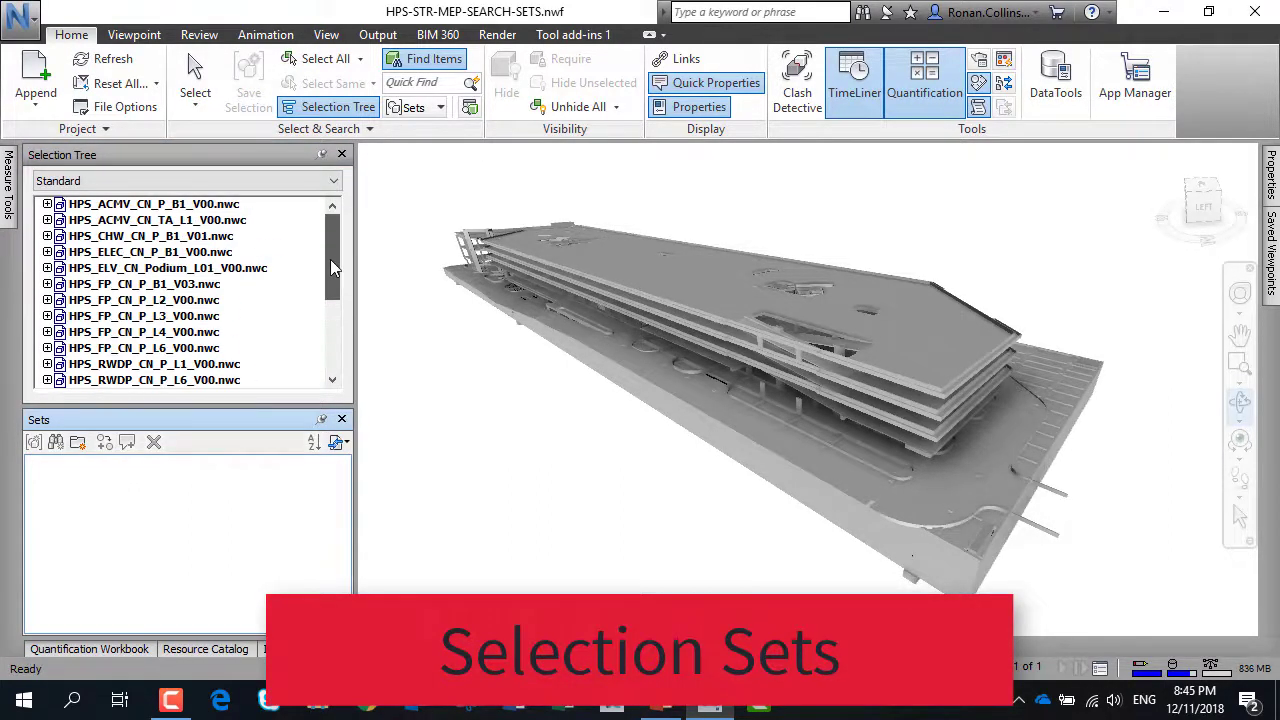
# Step: Select the five HPS_FP models, B1 through L6, in the Selection Tree
pyautogui.click(112, 284)
pyautogui.keyDown('ctrl'); pyautogui.click(112, 300); pyautogui.keyUp('ctrl')
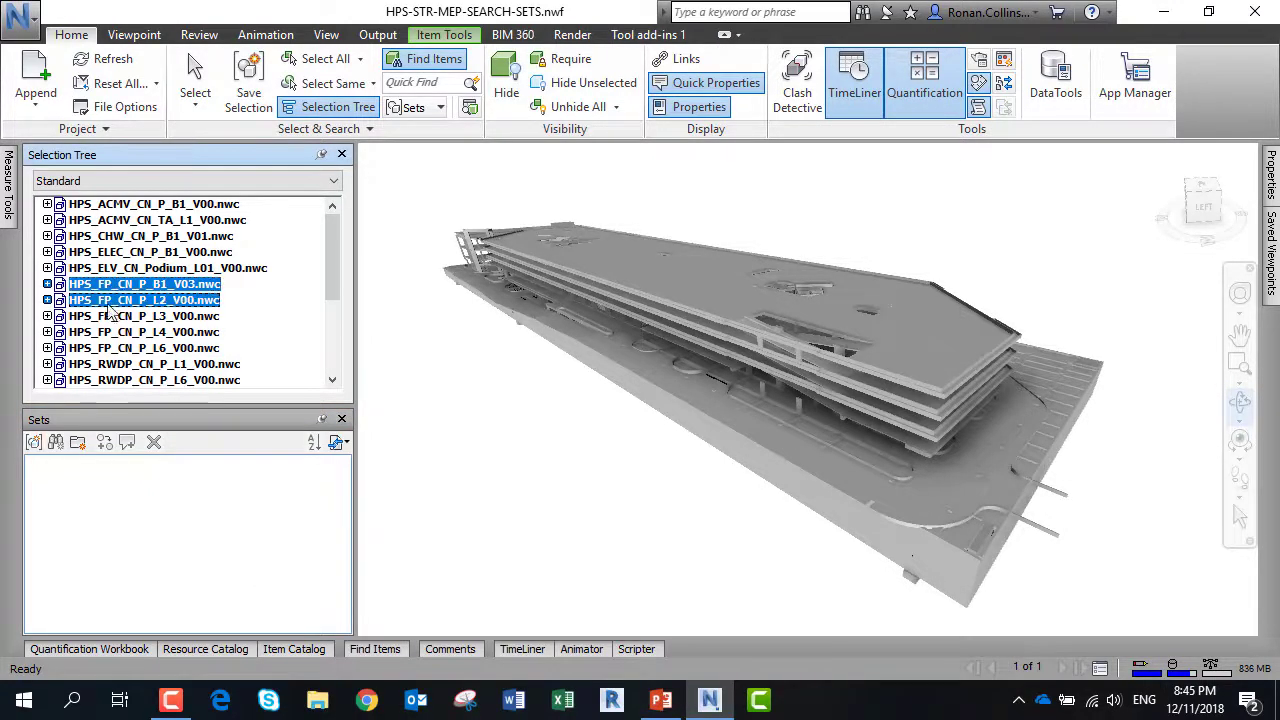
pyautogui.keyDown('ctrl'); pyautogui.click(113, 316); pyautogui.keyUp('ctrl')
pyautogui.keyDown('ctrl'); pyautogui.click(114, 332); pyautogui.keyUp('ctrl')
pyautogui.keyDown('ctrl'); pyautogui.click(116, 349); pyautogui.keyUp('ctrl')
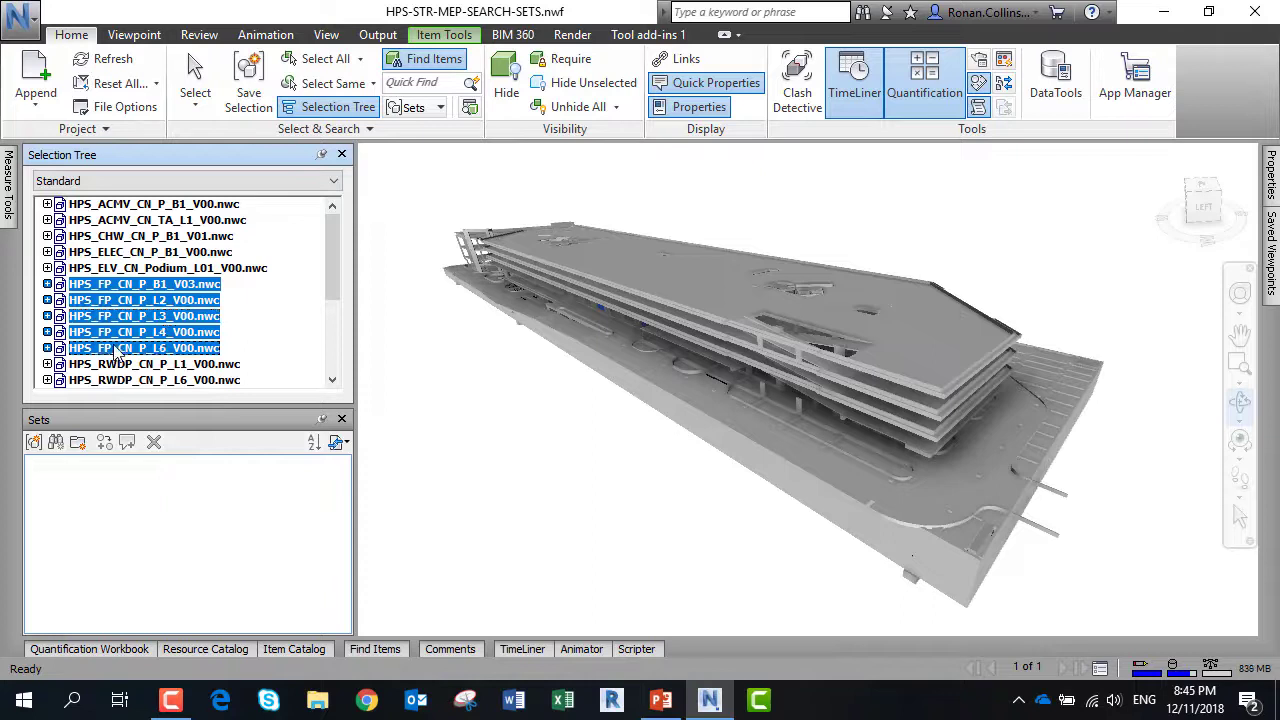
# Step: Save the selection as the ALL-FP set, briefly isolating it before restoring the view
pyautogui.rightClick(114, 510)
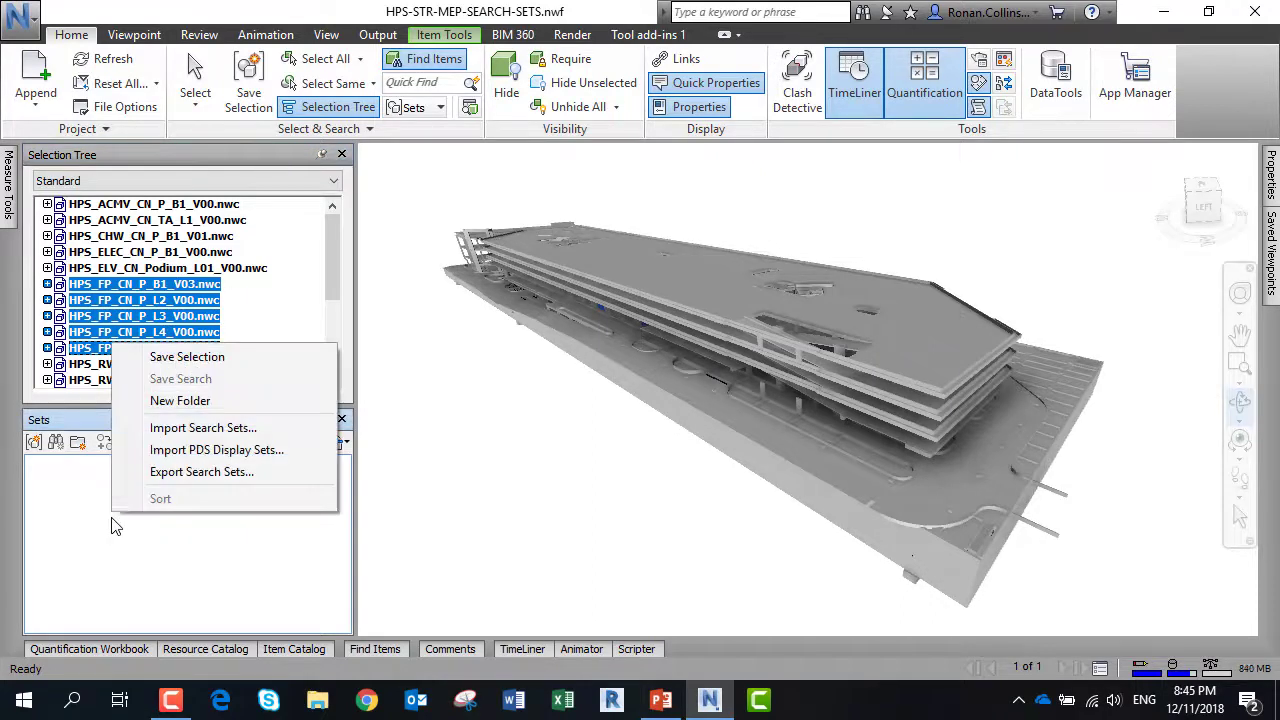
pyautogui.click(201, 364)
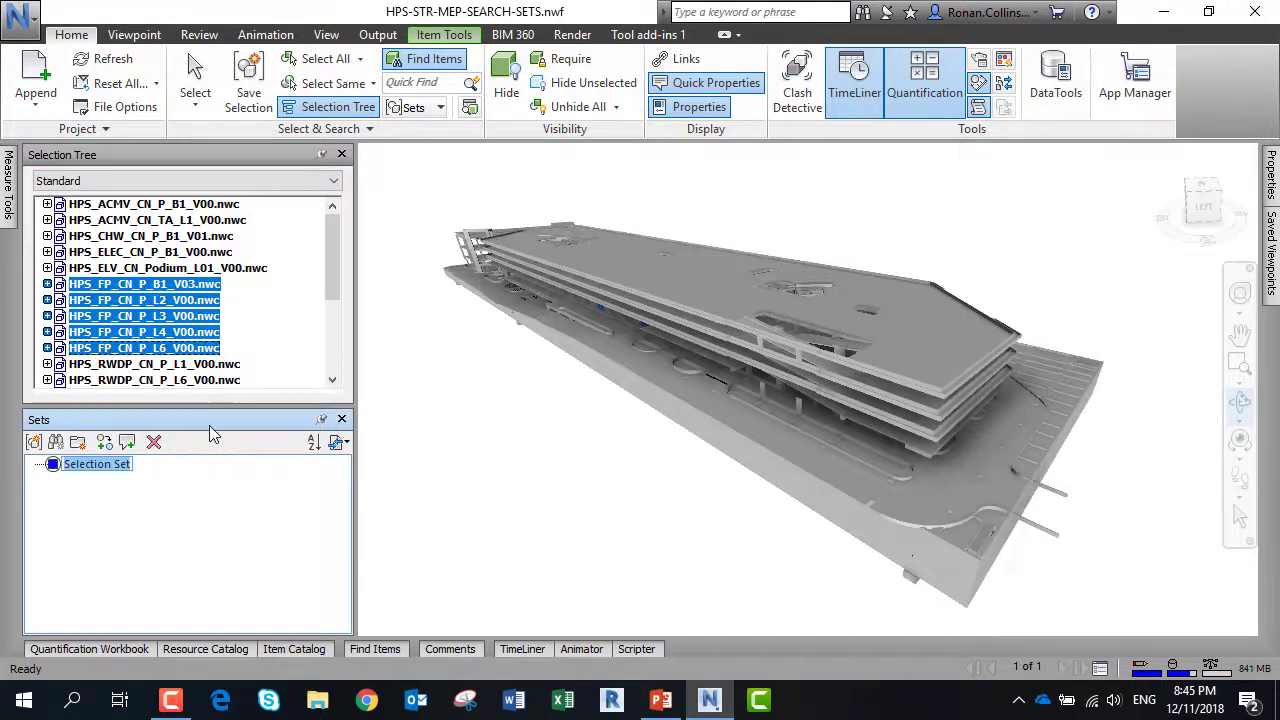
pyautogui.write('Al')
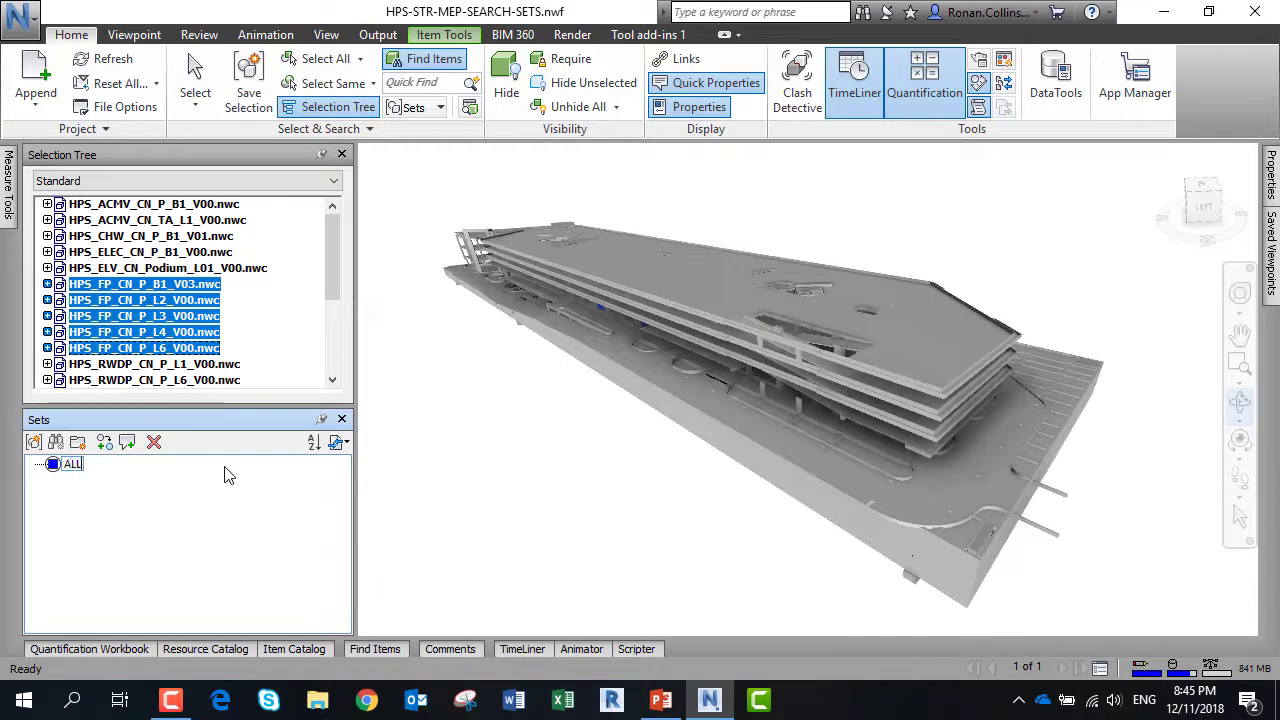
pyautogui.press('Return')
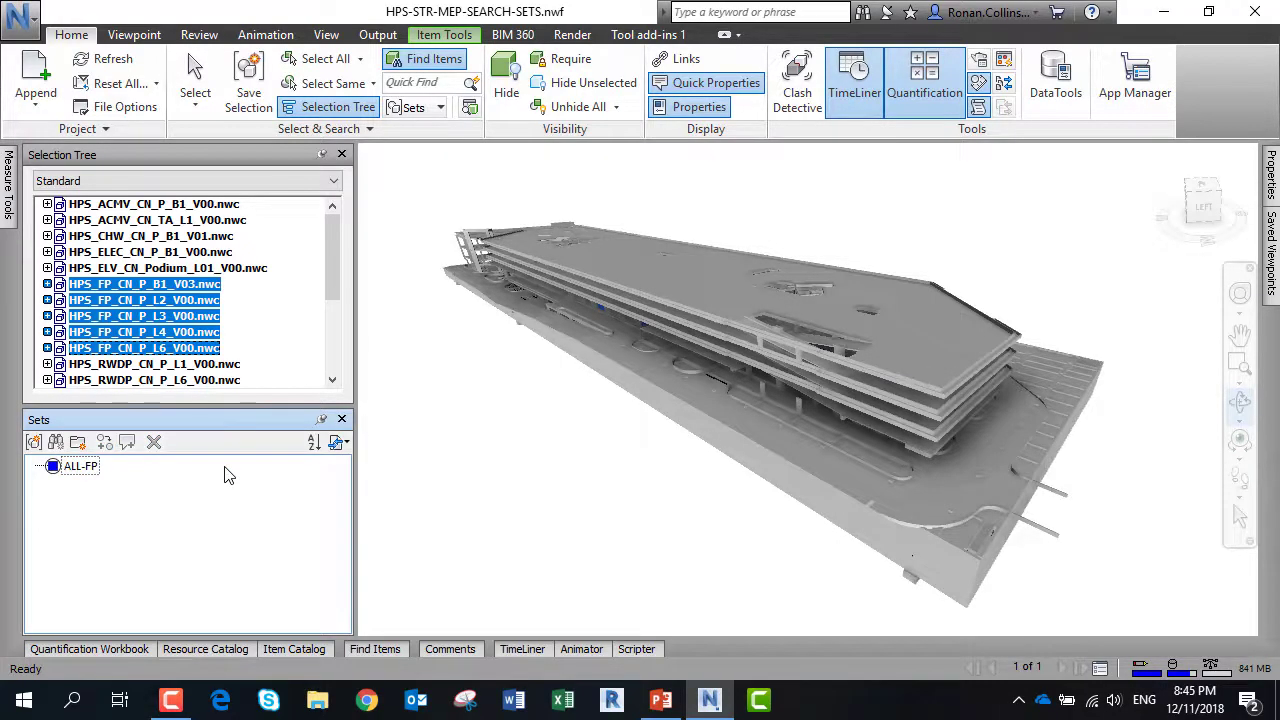
pyautogui.click(560, 85)
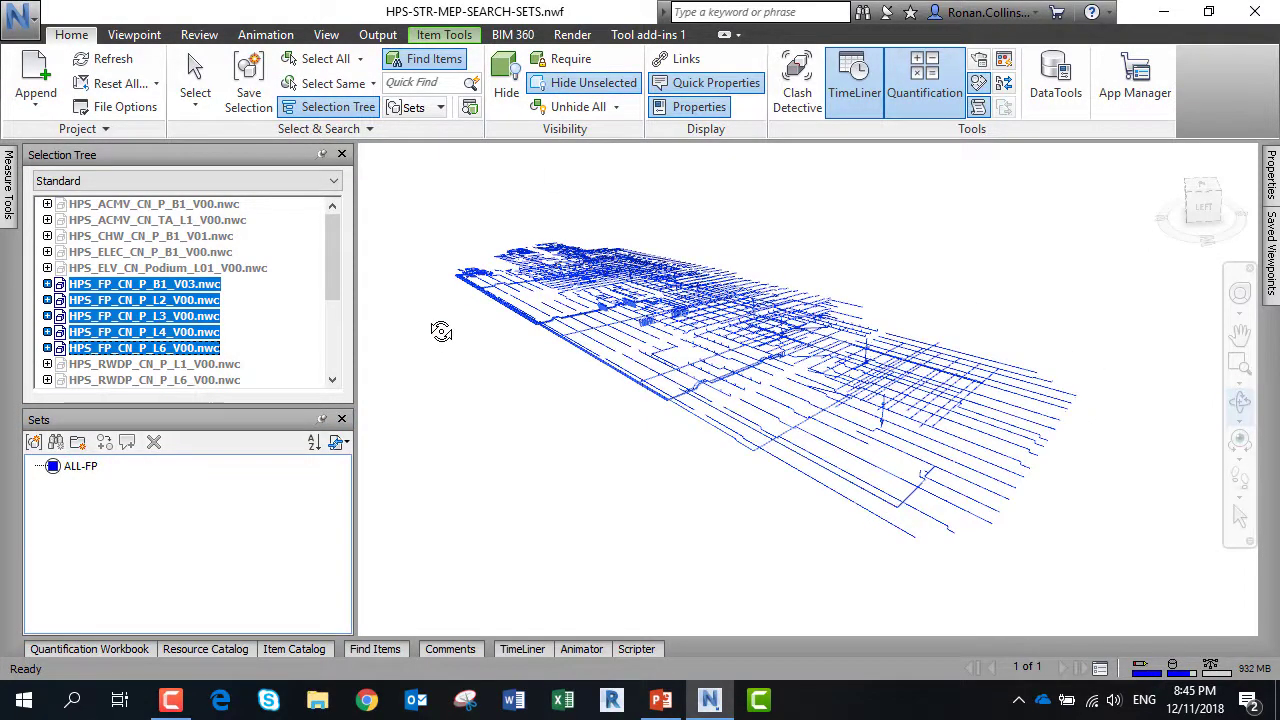
pyautogui.hotkey('ctrl', 'z')
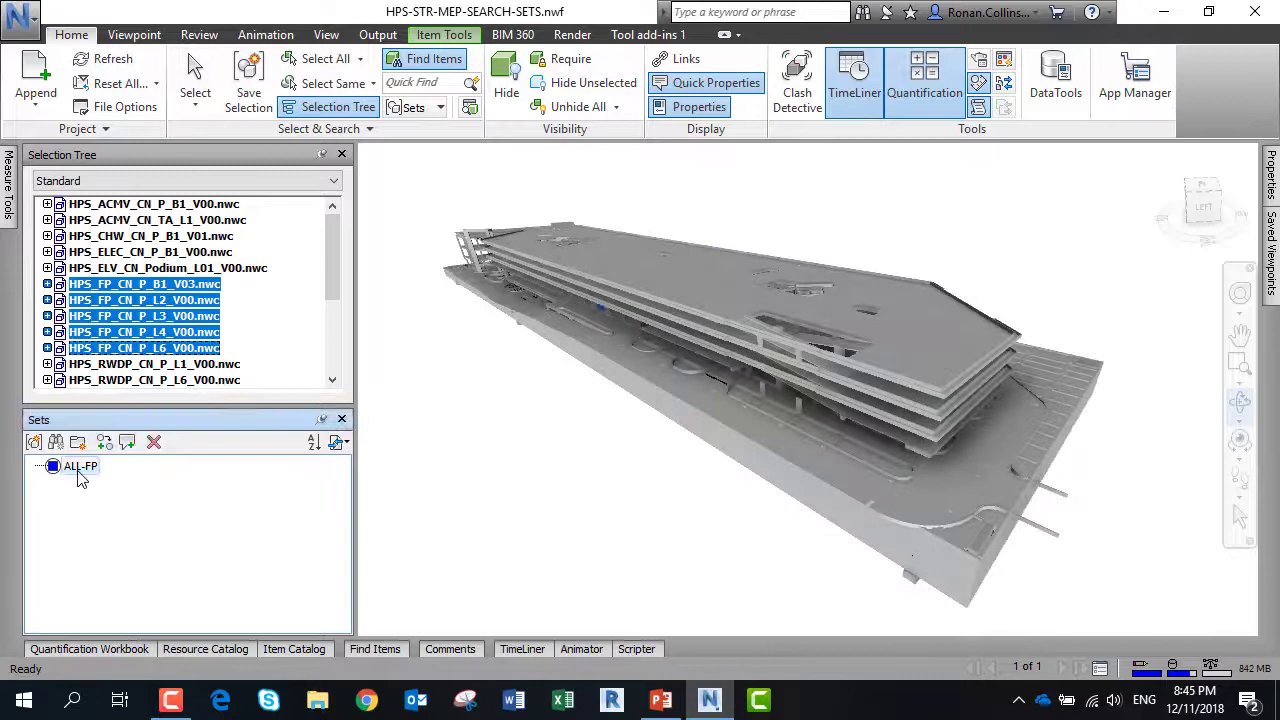
# Step: Hide the FP models and select structural models HPS_S_CN_P_B1 through L6
pyautogui.click(506, 78)
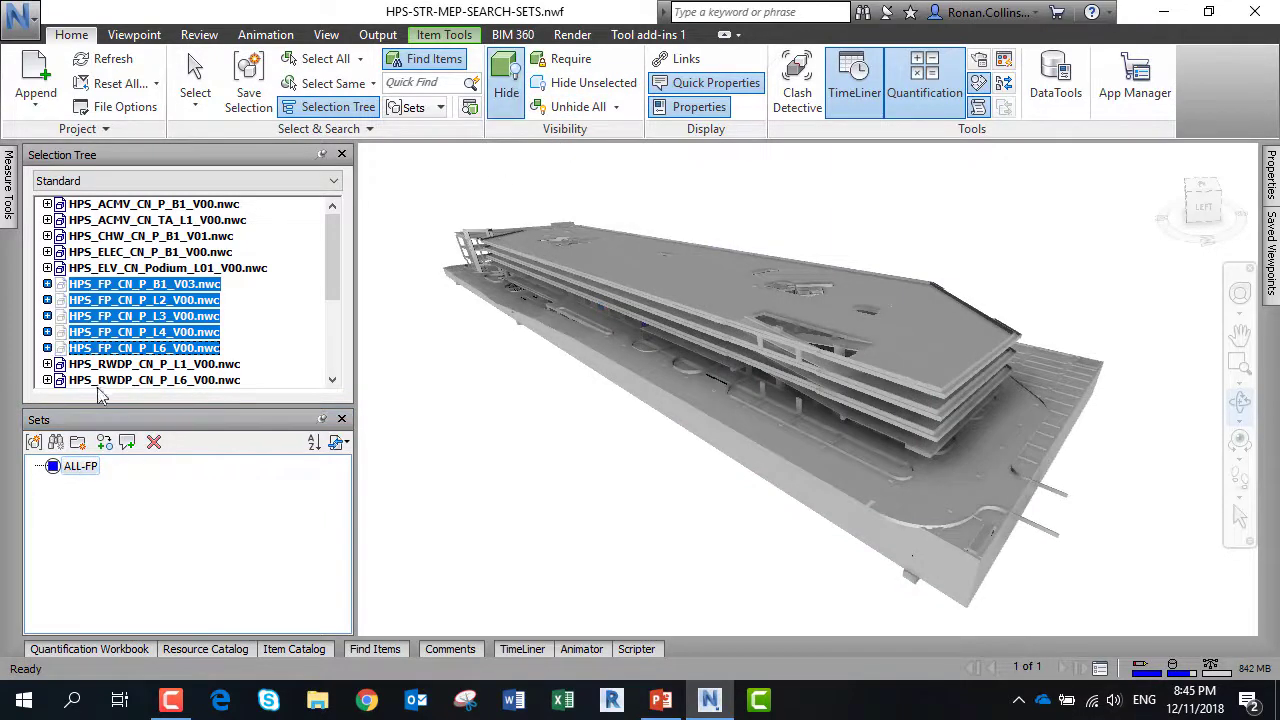
pyautogui.moveTo(340, 244); pyautogui.dragTo(340, 316)
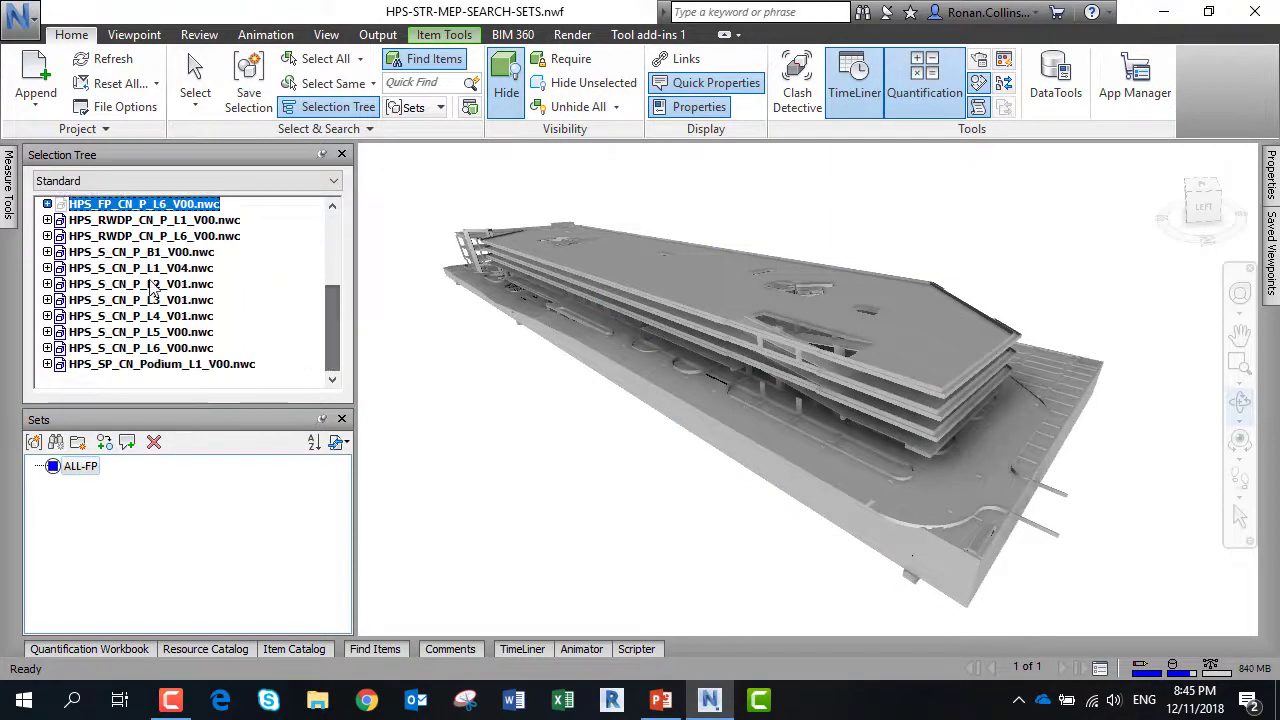
pyautogui.click(115, 258)
pyautogui.keyDown('shift'); pyautogui.click(124, 348); pyautogui.keyUp('shift')
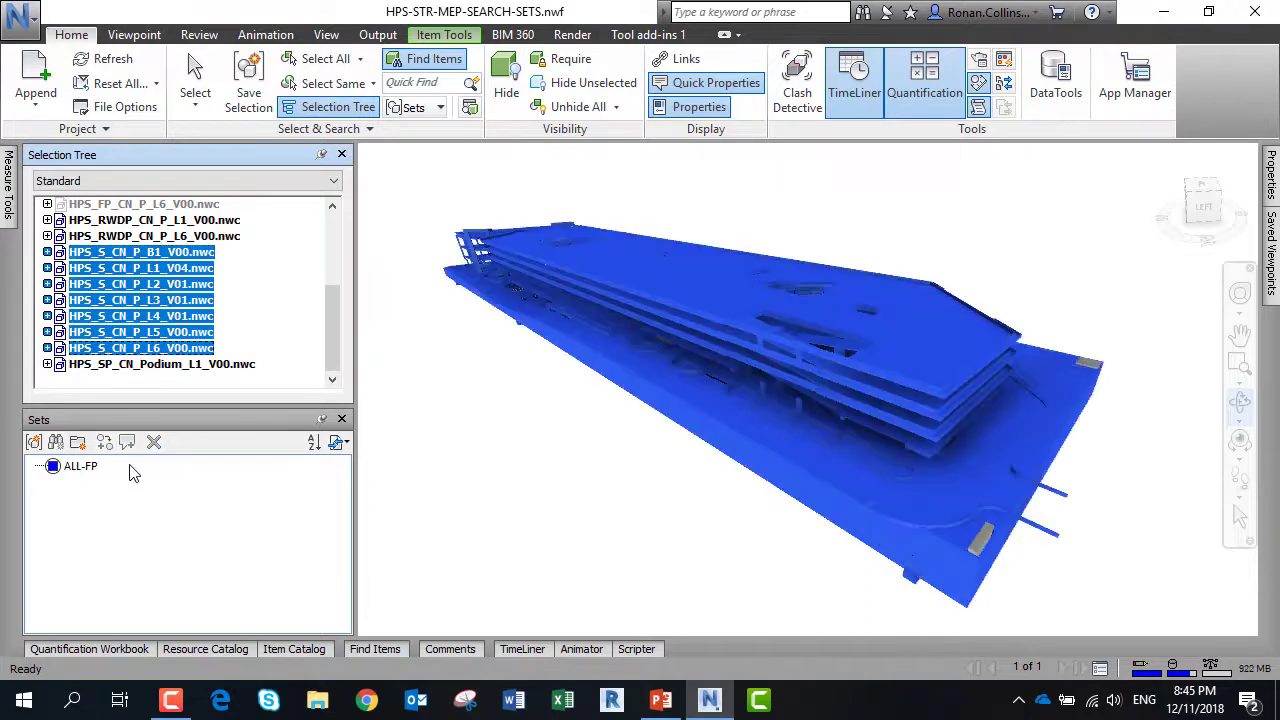
# Step: Save the seven structural models as the ALL-STR selection set
pyautogui.rightClick(111, 534)
pyautogui.click(190, 374)
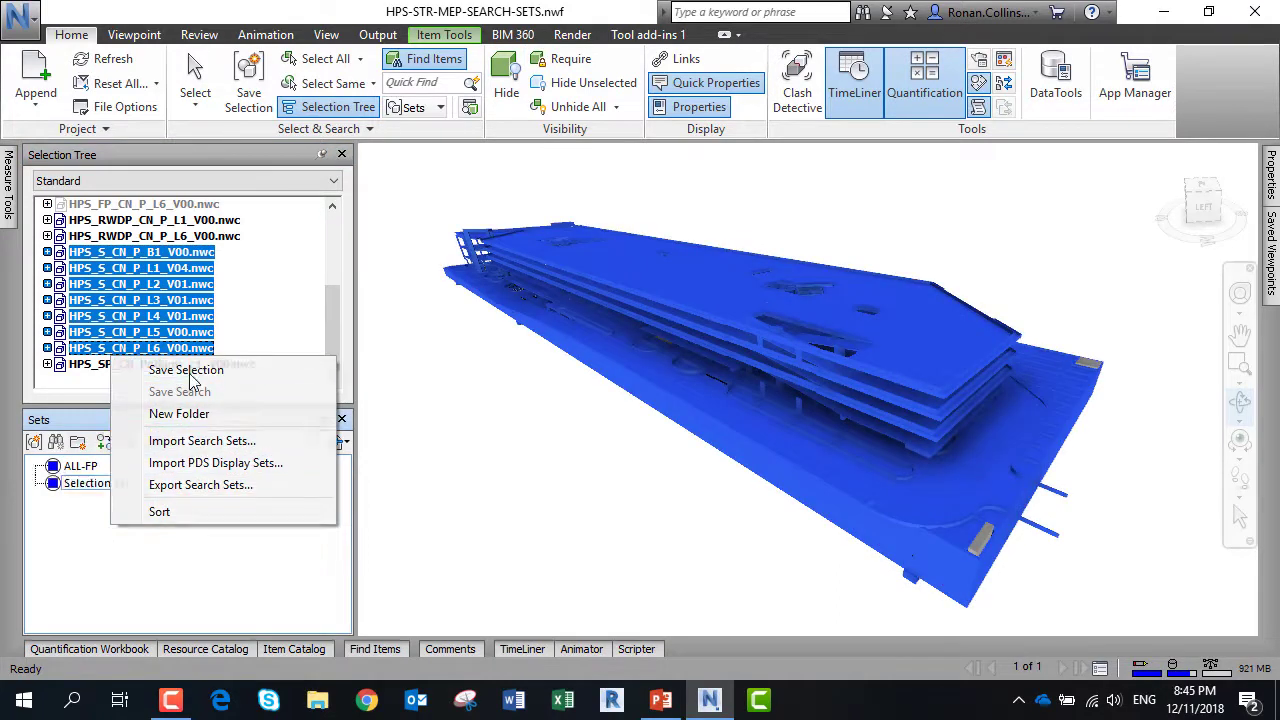
pyautogui.write('ALL-STR')
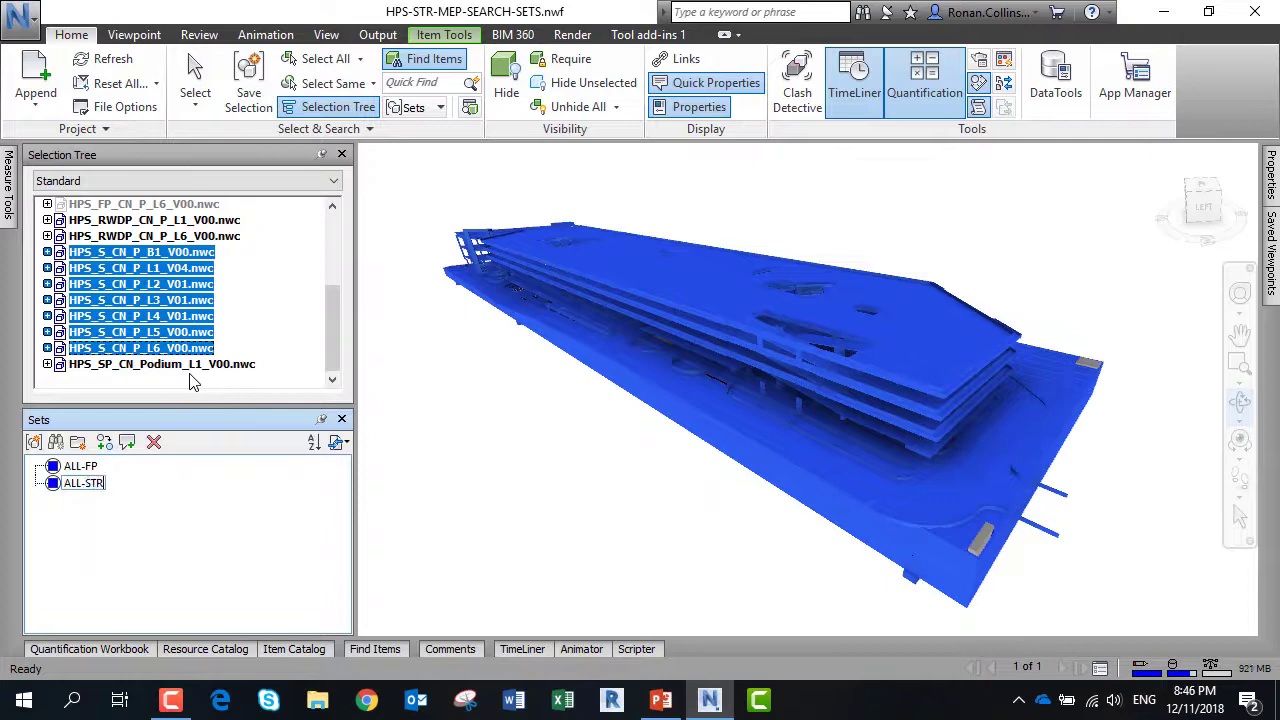
pyautogui.press('Return')
pyautogui.press('Up')
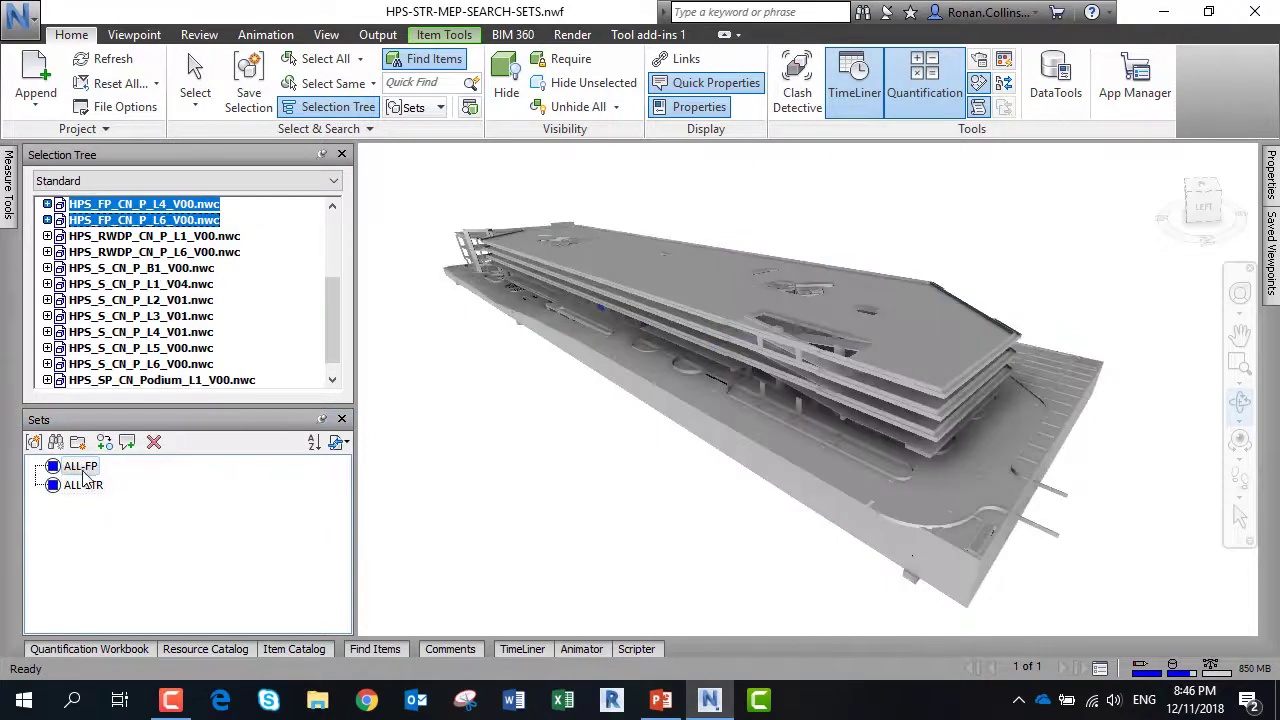
# Step: Isolate the FP pipework with Hide Unselected and reselect the ALL-FP set
pyautogui.click(590, 83)
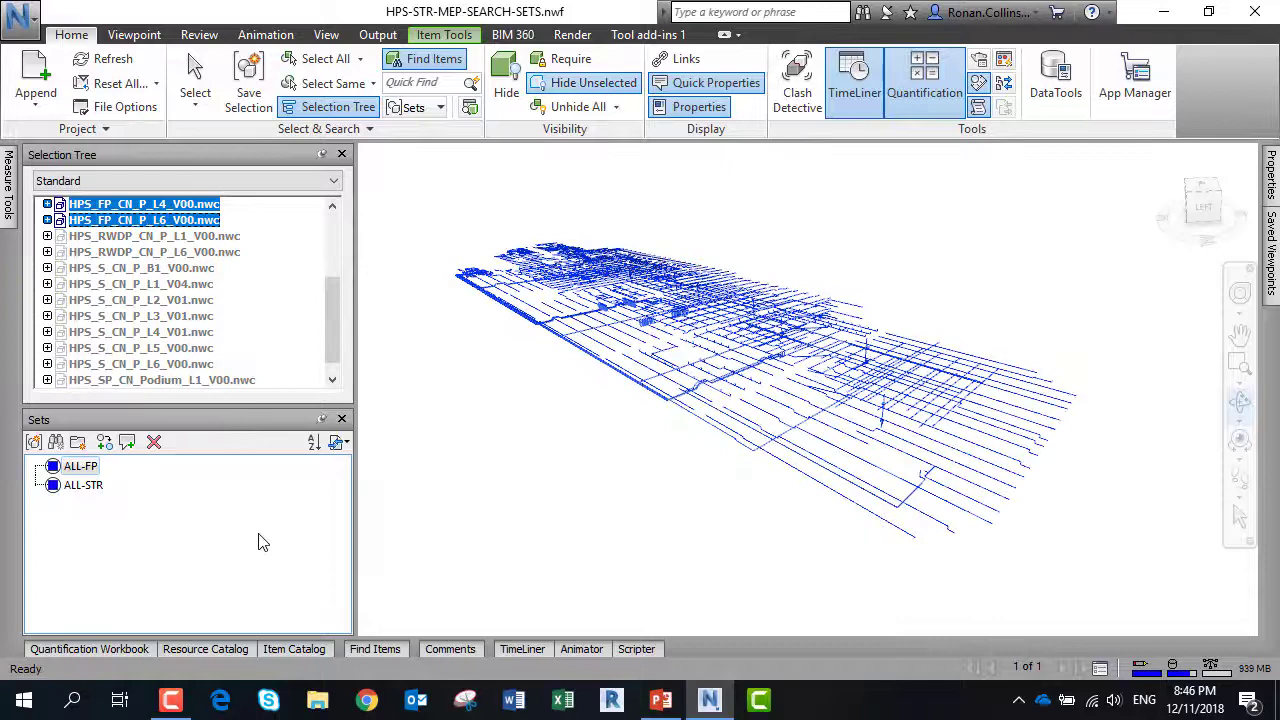
pyautogui.click(592, 456)
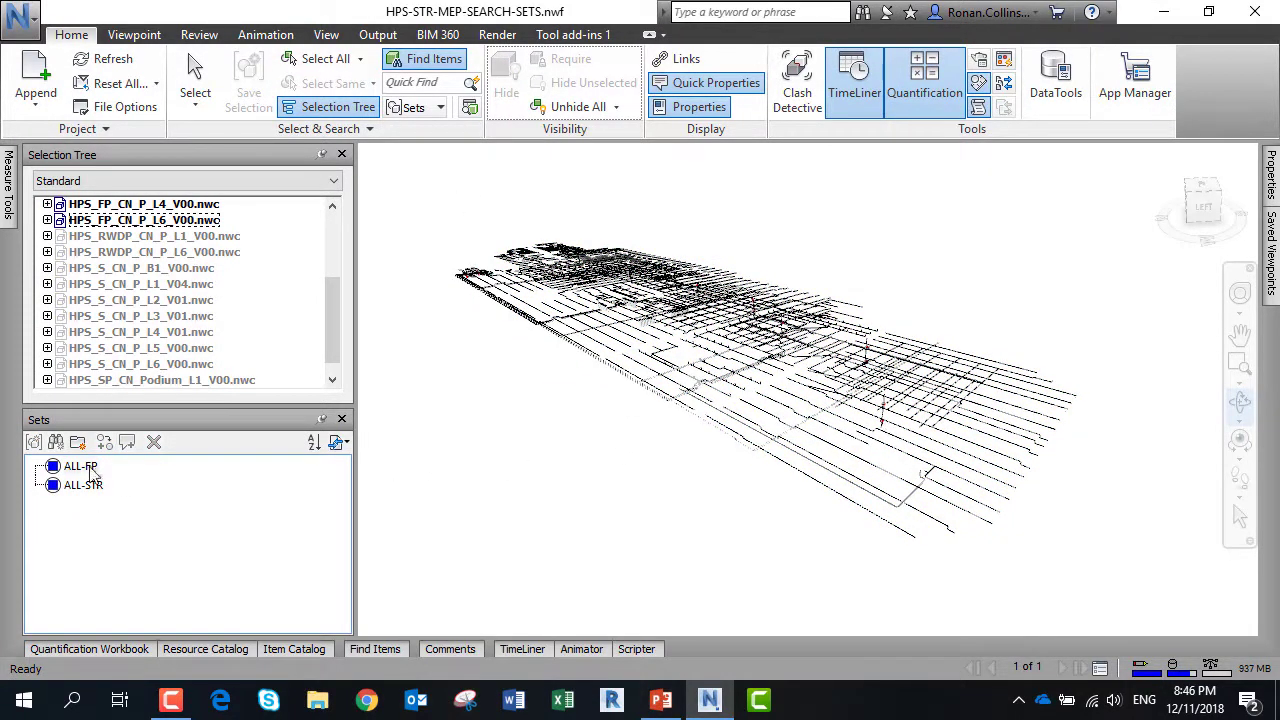
pyautogui.click(90, 470)
# Step: Override the ALL-FP models' colour to purple and orbit to view the pipework
pyautogui.rightClick(213, 224)
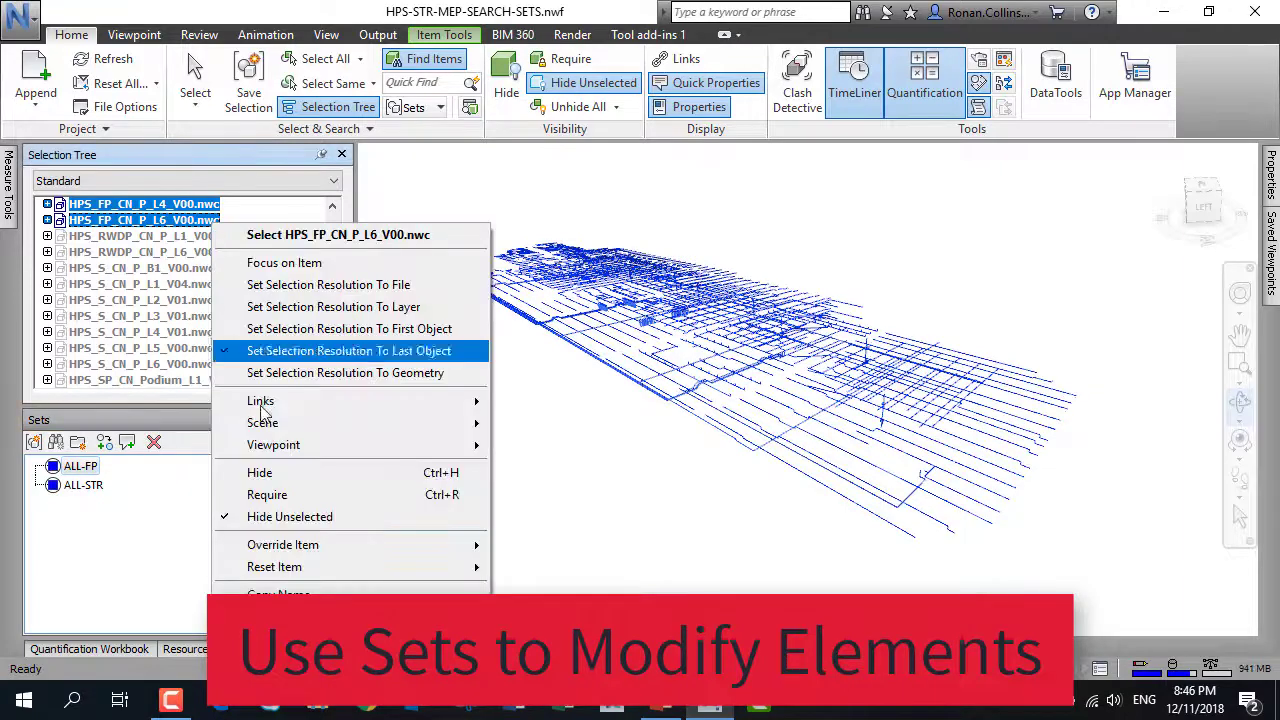
pyautogui.moveTo(280, 545)
pyautogui.click(586, 543)
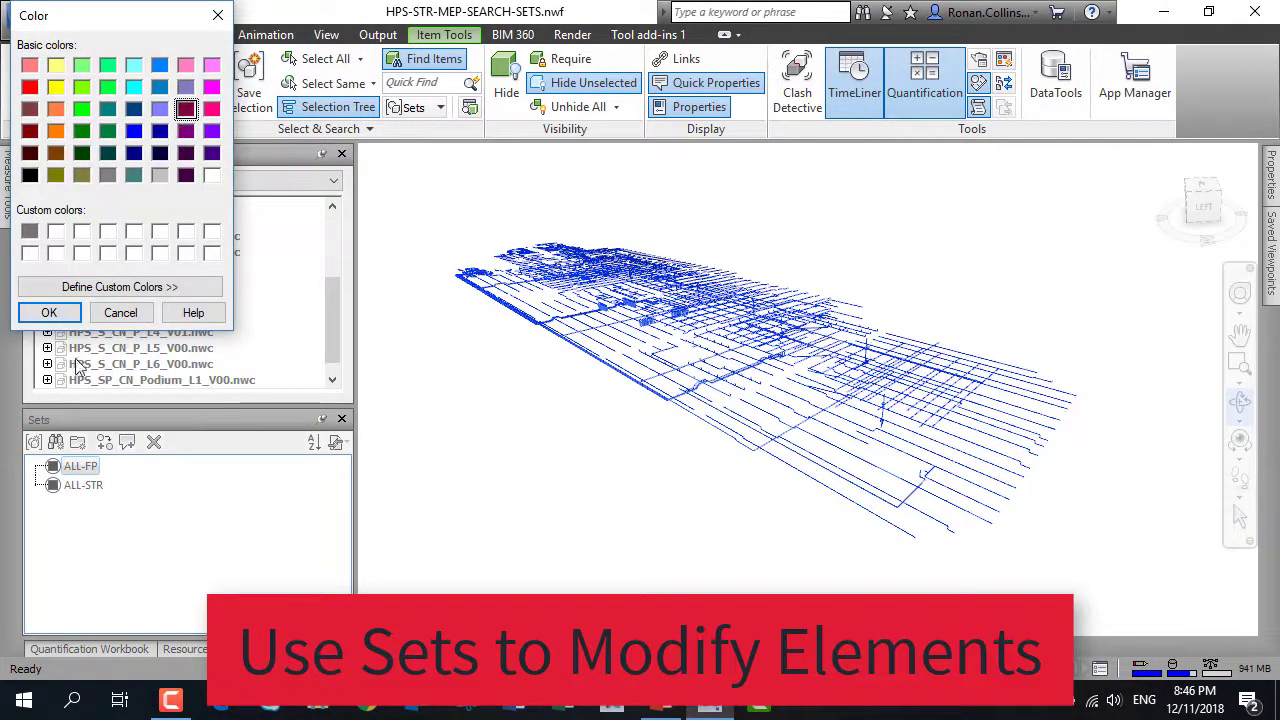
pyautogui.click(185, 131)
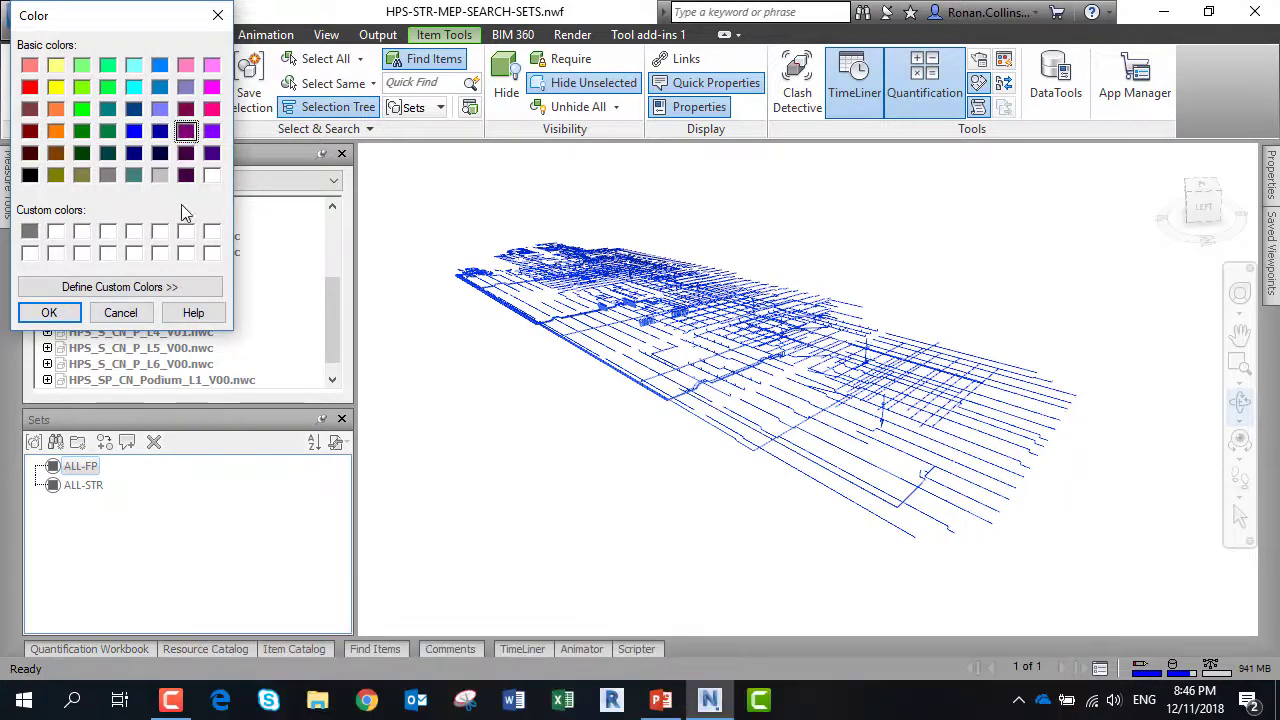
pyautogui.click(49, 313)
pyautogui.press('Escape')
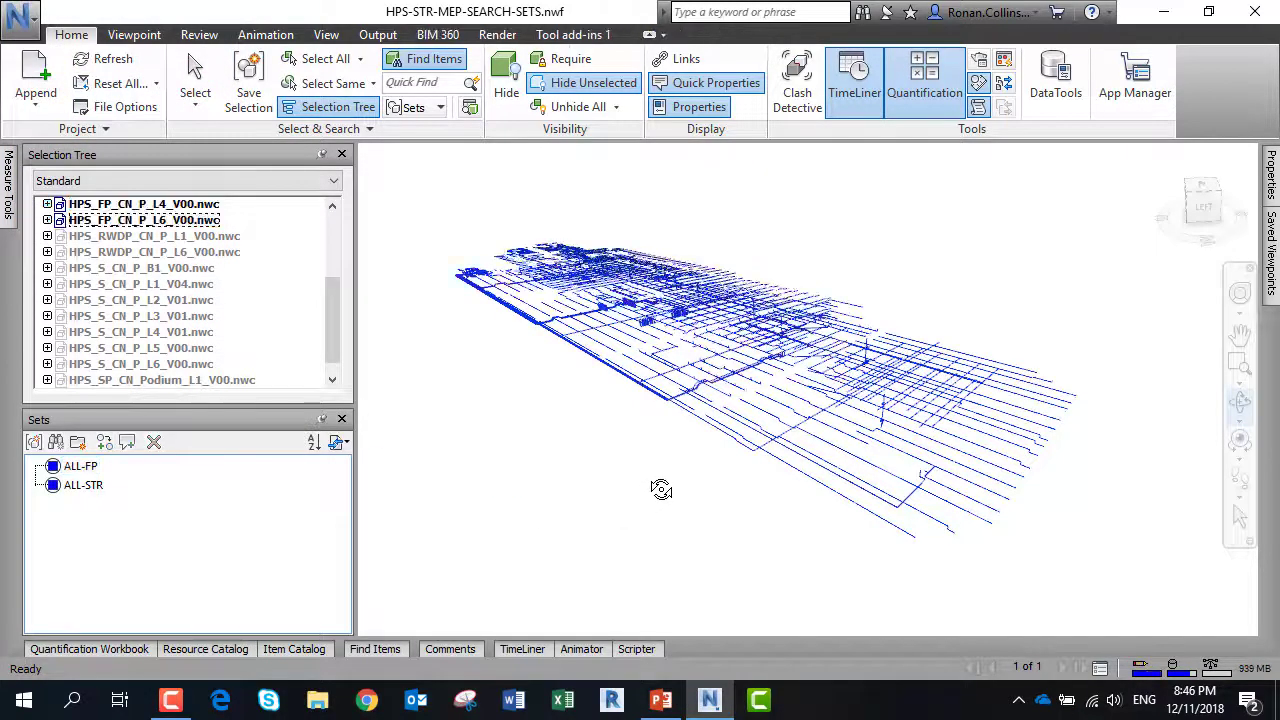
pyautogui.moveTo(736, 375); pyautogui.dragTo(596, 322)
pyautogui.scroll(6, 596, 322)
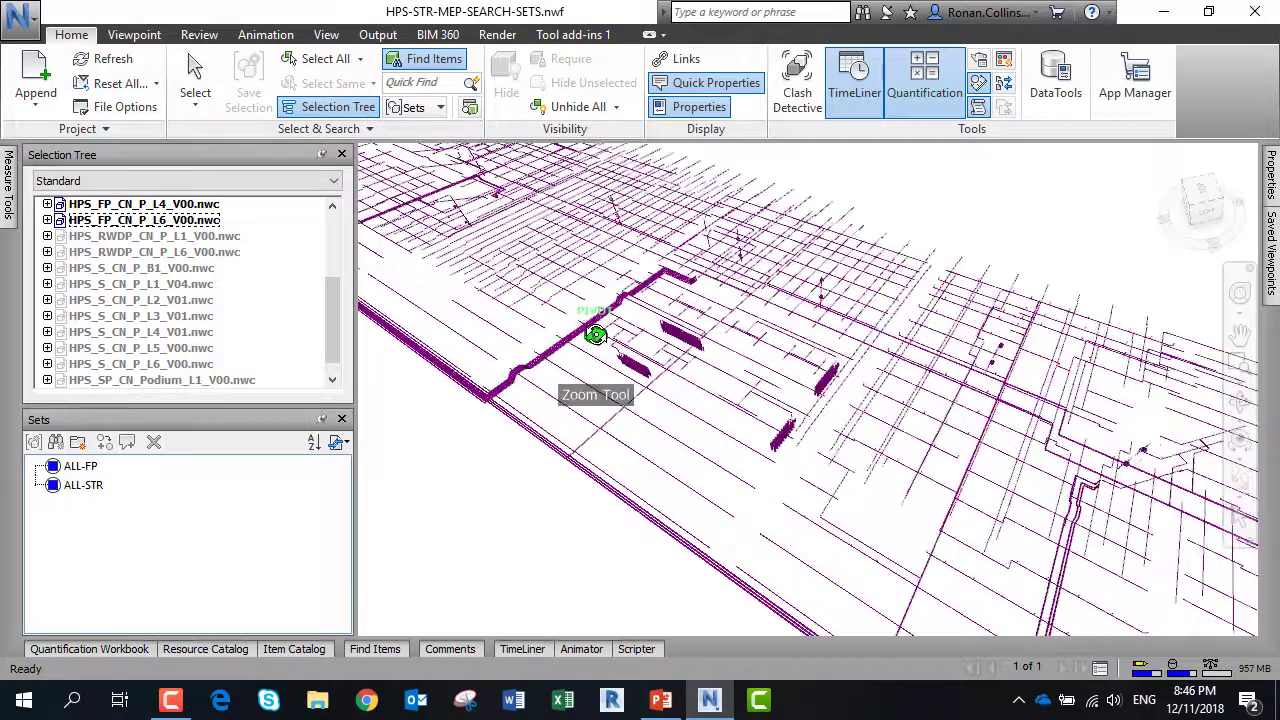
# Step: In Find Items, set the Standard search scope to all five FP models
pyautogui.click(378, 649)
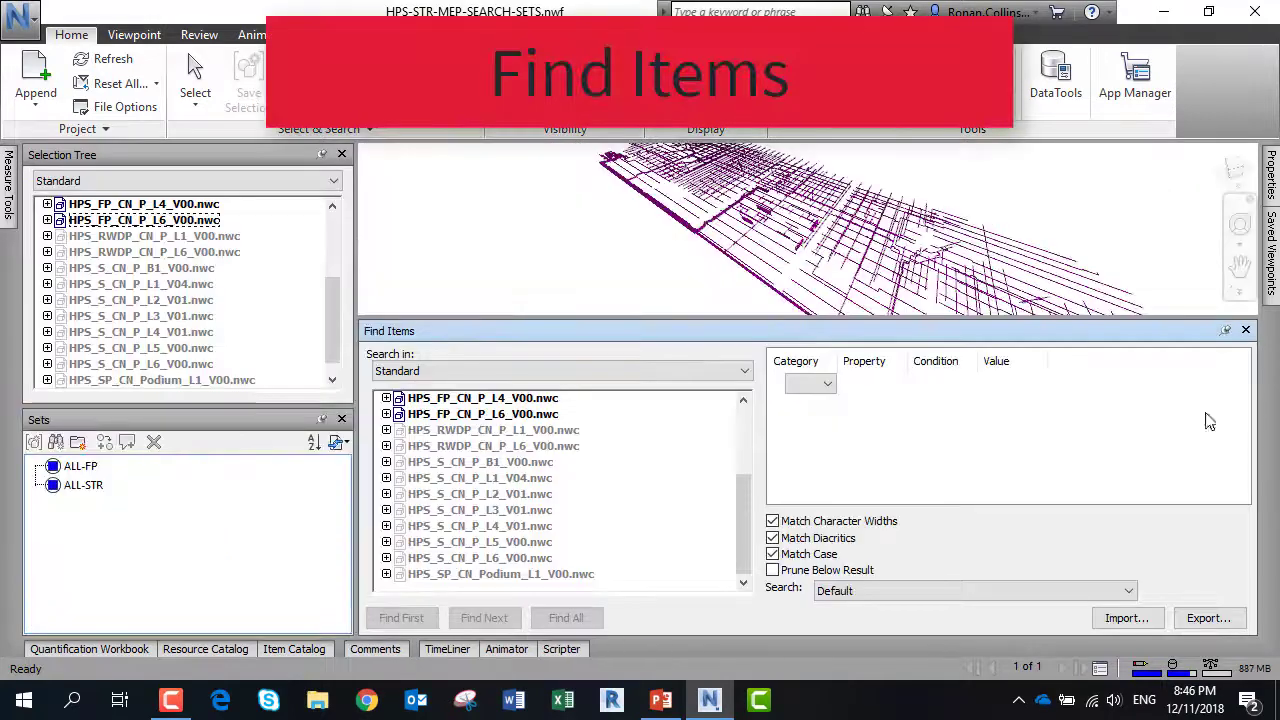
pyautogui.click(427, 372)
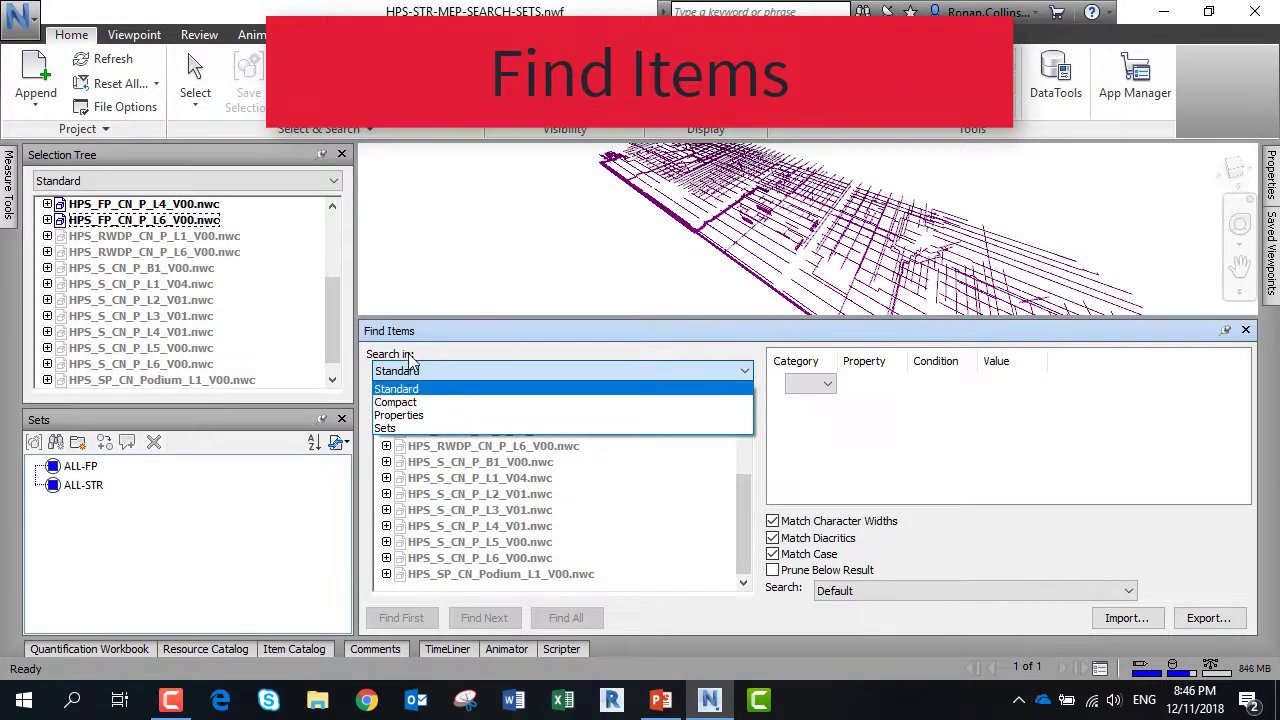
pyautogui.click(412, 368)
pyautogui.click(451, 414)
pyautogui.scroll(2, 452, 420)
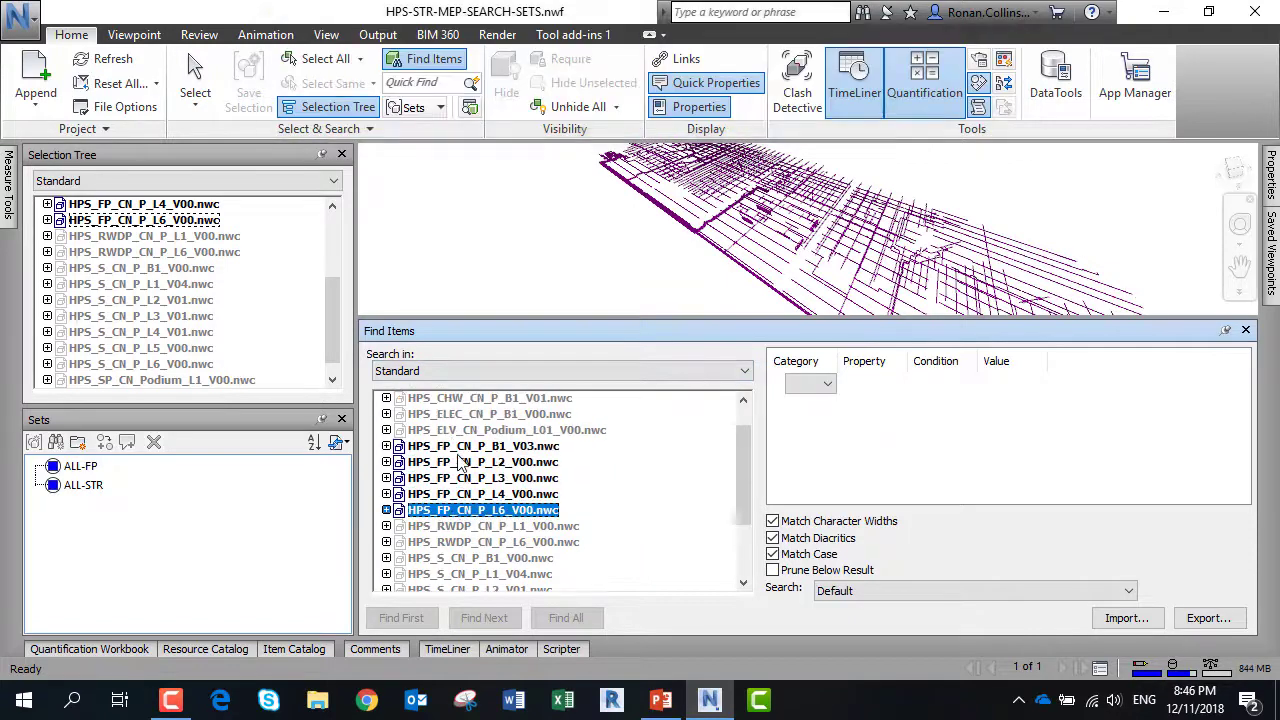
pyautogui.keyDown('shift'); pyautogui.click(462, 447); pyautogui.keyUp('shift')
# Step: Find all items whose Item Name contains 'pipe', ignoring case, with Prune Below Result
pyautogui.click(818, 383)
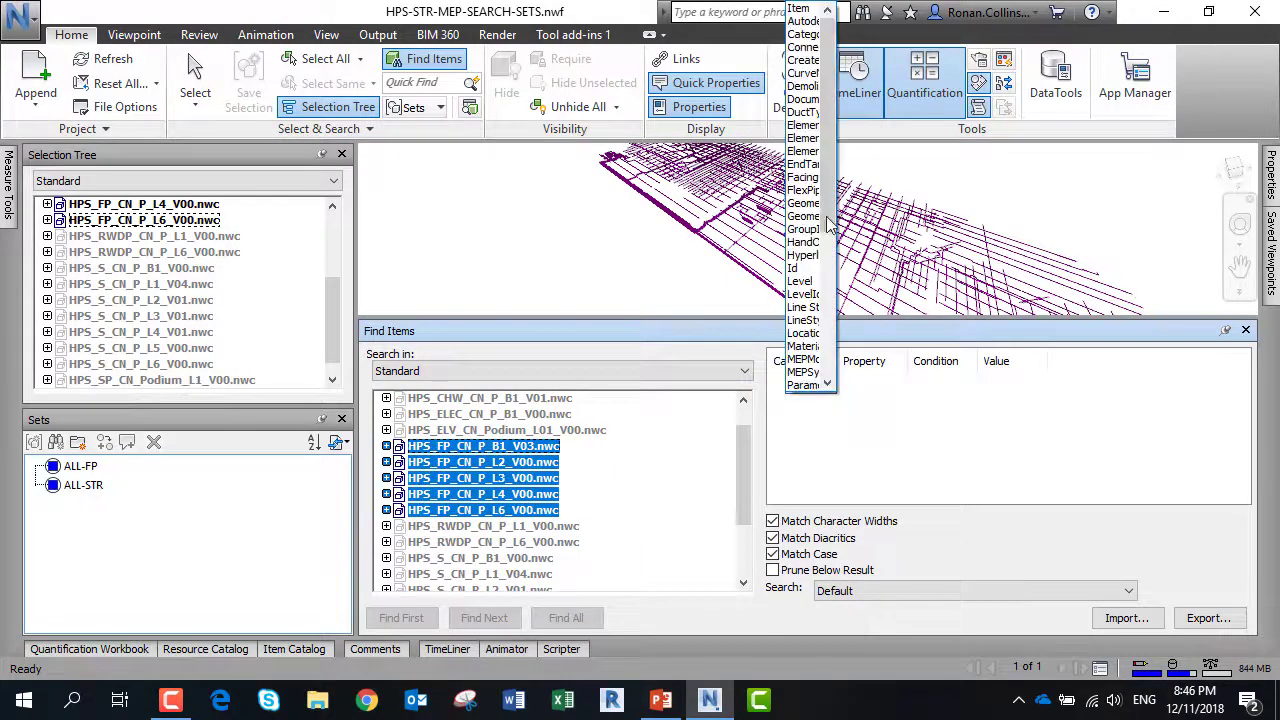
pyautogui.scroll(-2, 833, 226)
pyautogui.click(833, 226)
pyautogui.click(880, 385)
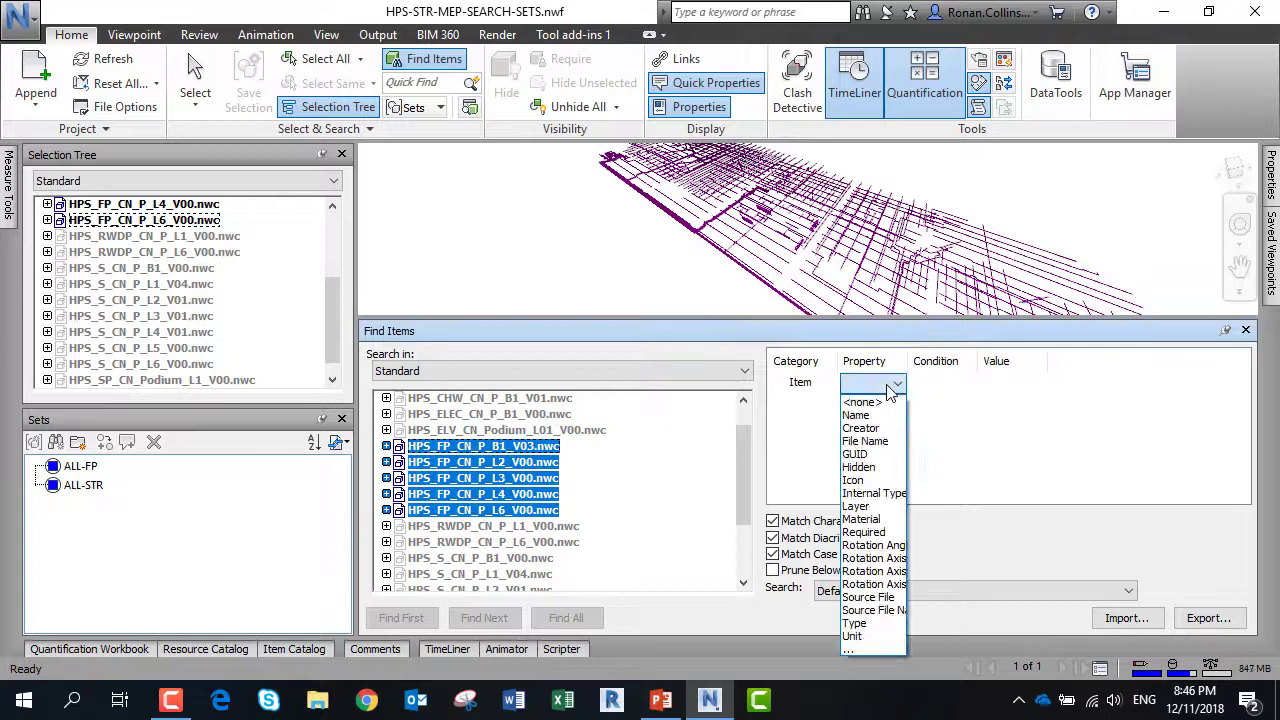
pyautogui.click(862, 417)
pyautogui.click(950, 386)
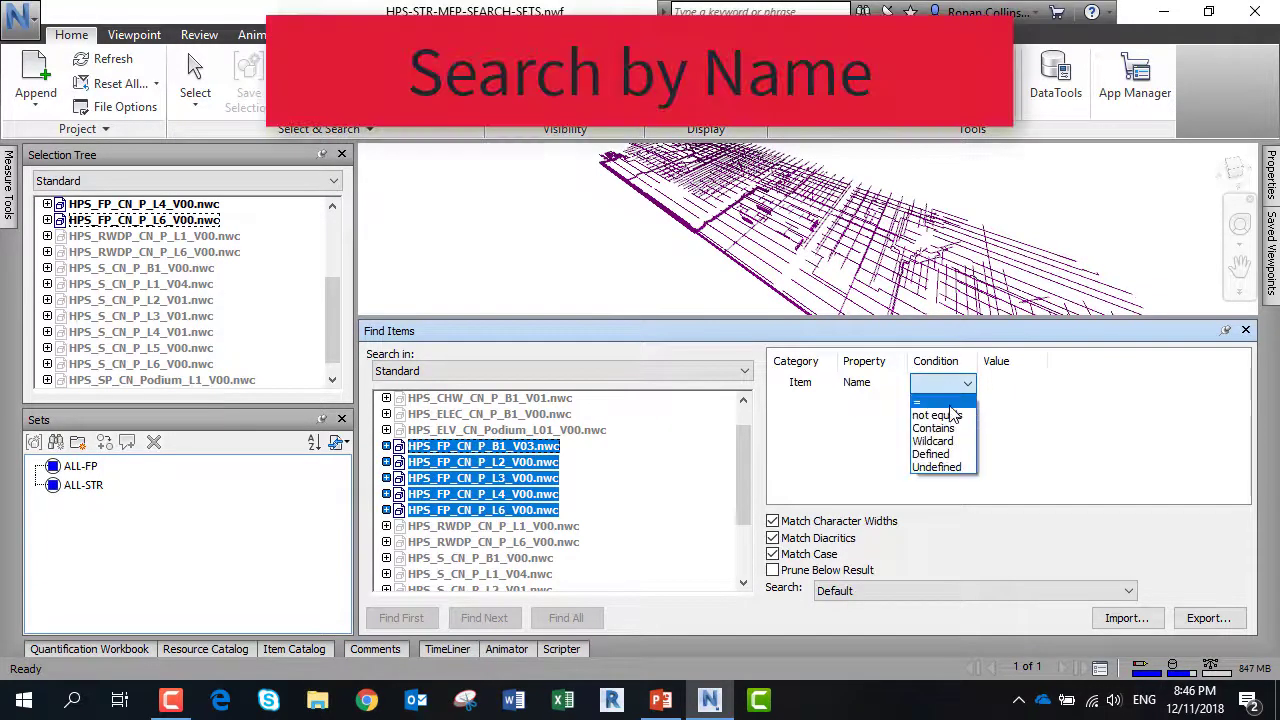
pyautogui.click(945, 424)
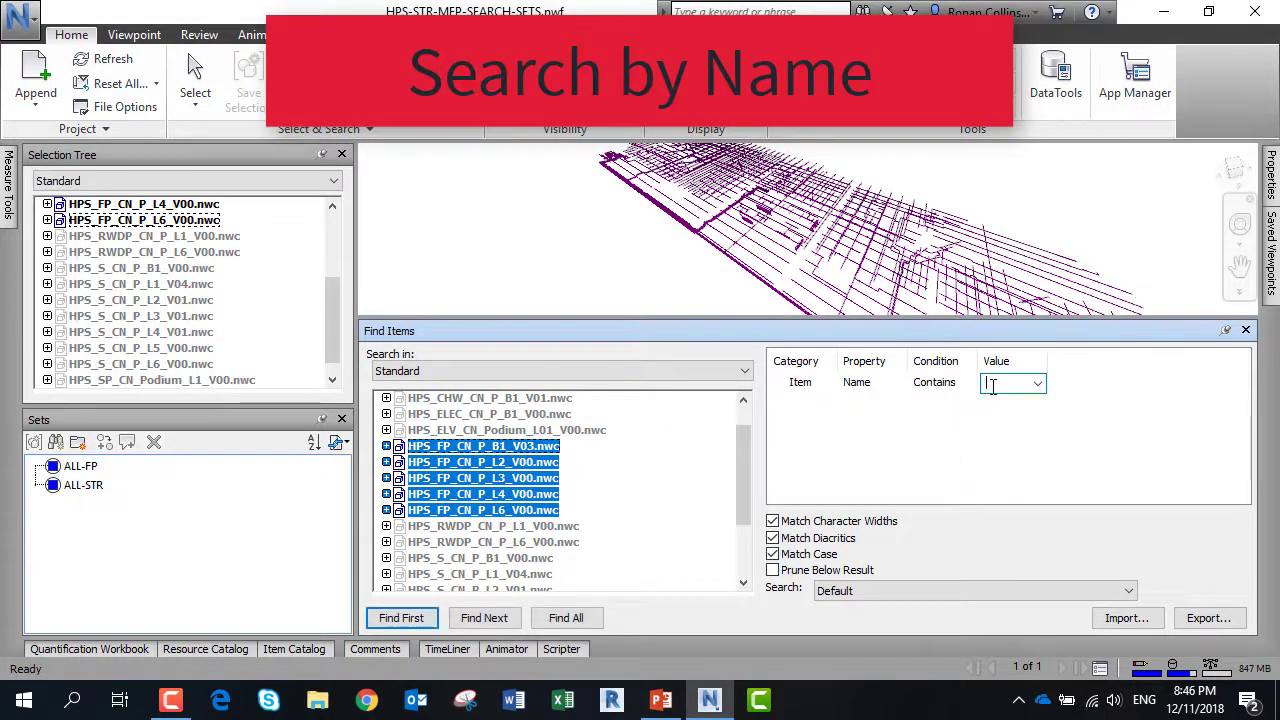
pyautogui.write('P')
pyautogui.click(791, 558)
pyautogui.click(795, 573)
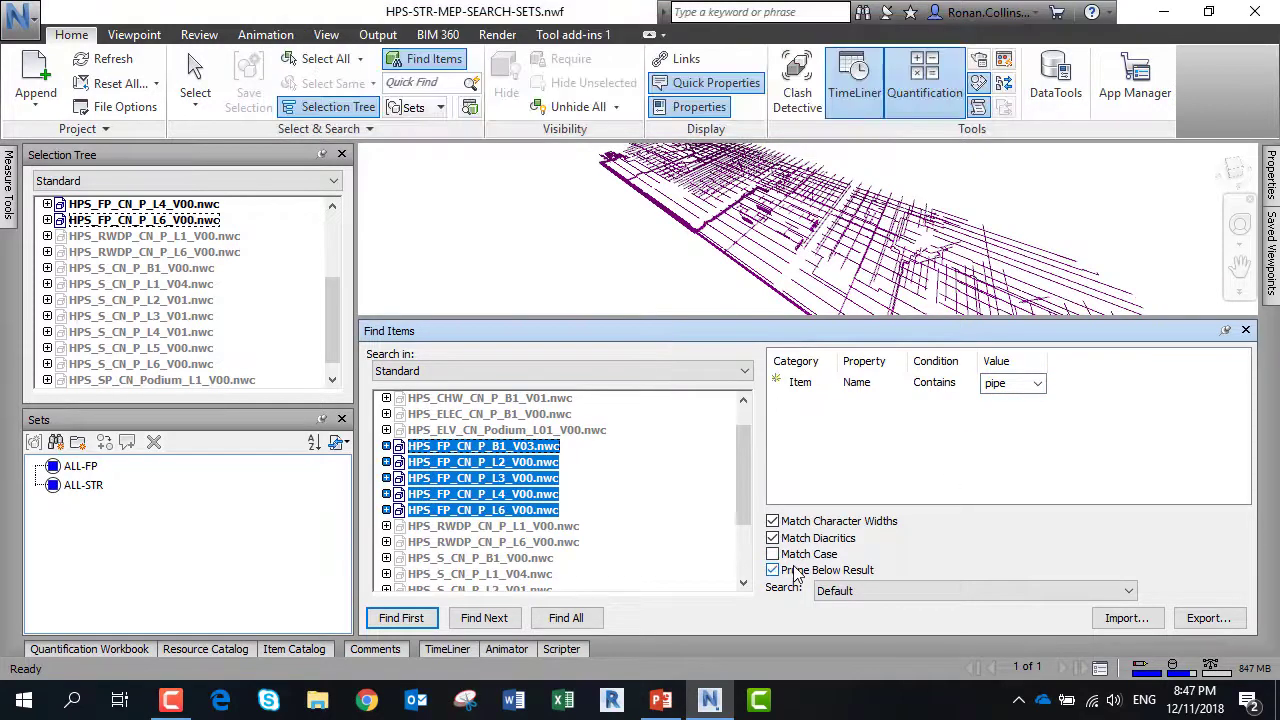
pyautogui.click(566, 618)
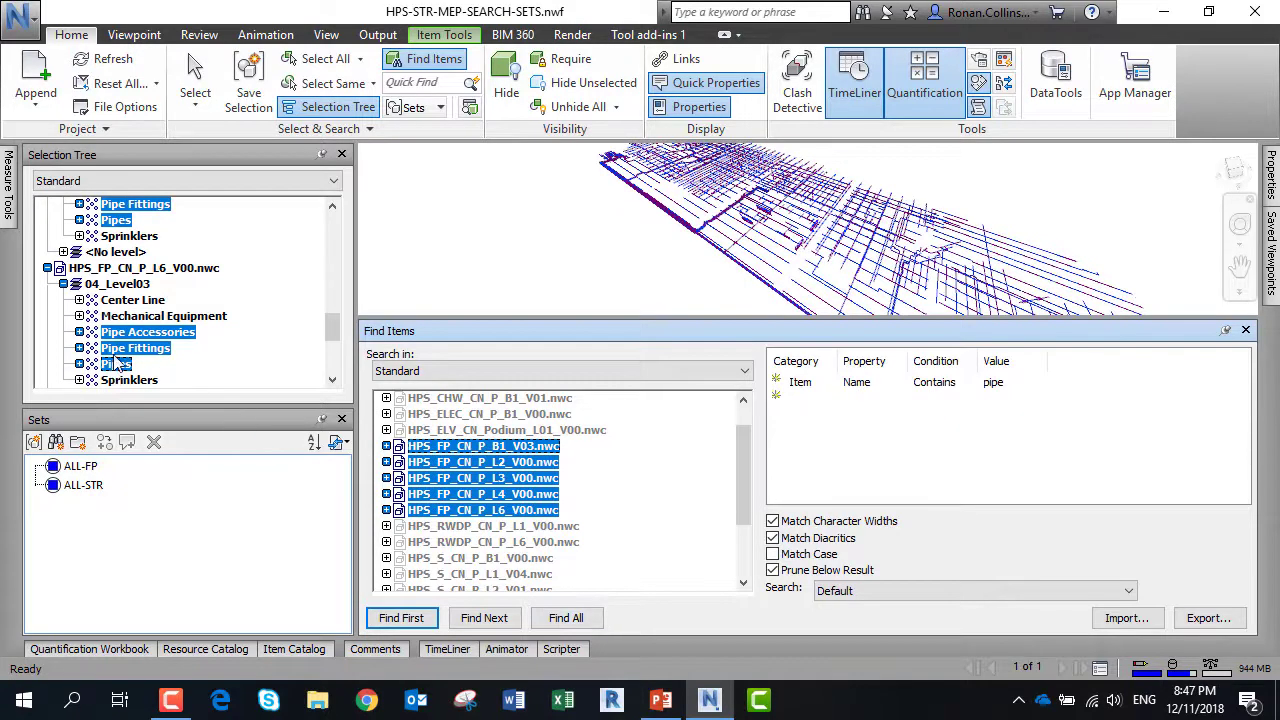
# Step: Save the found pipes as selection set FP-PIPES, then hide them with Ctrl+H
pyautogui.moveTo(332, 334); pyautogui.dragTo(336, 346)
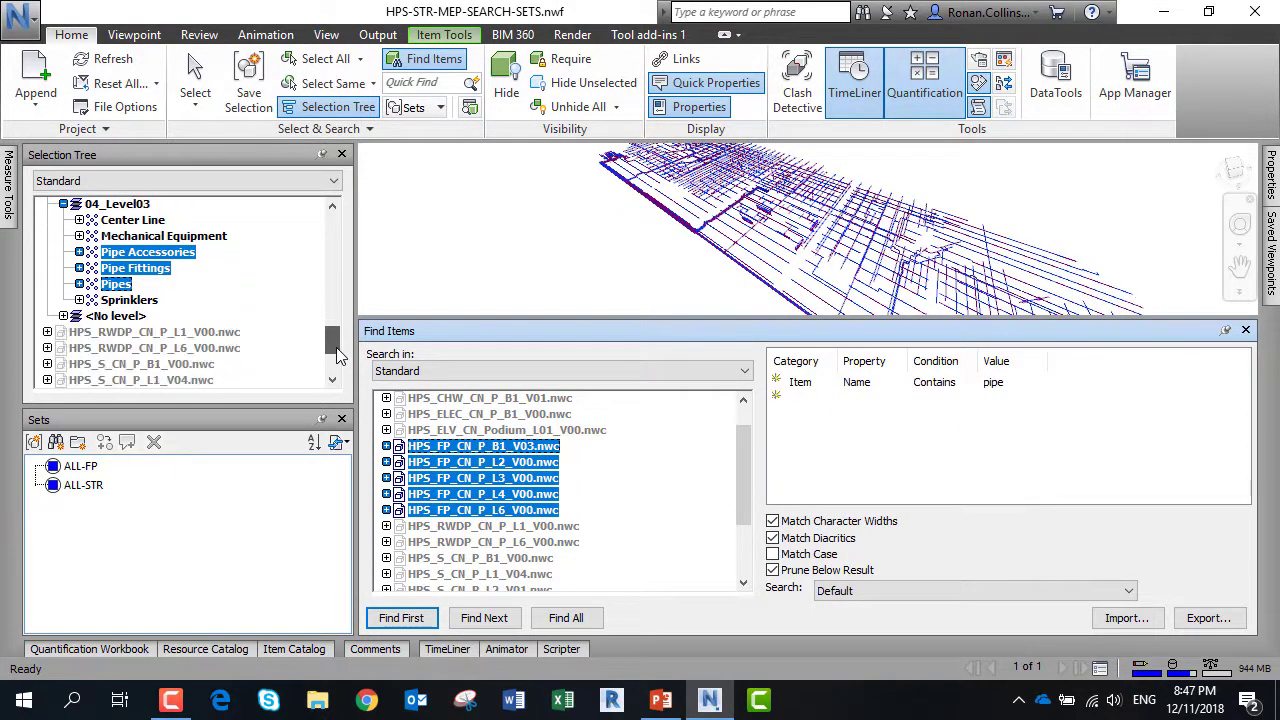
pyautogui.rightClick(150, 518)
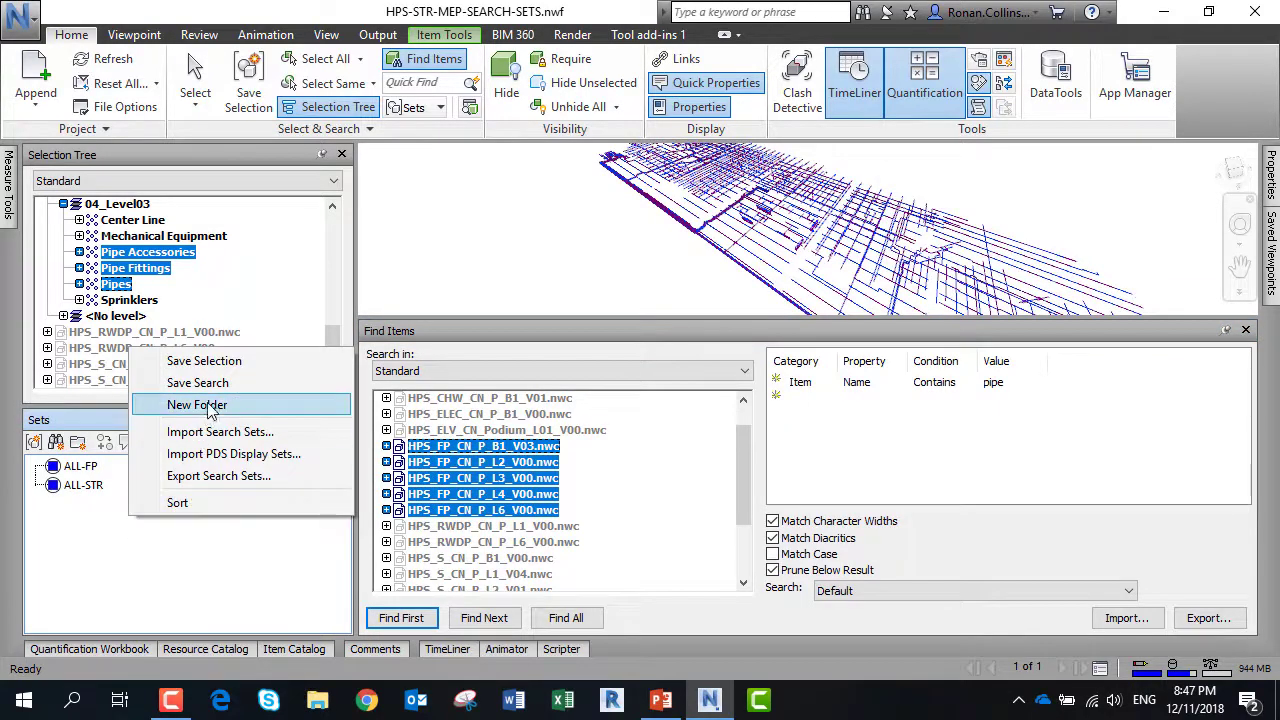
pyautogui.click(220, 366)
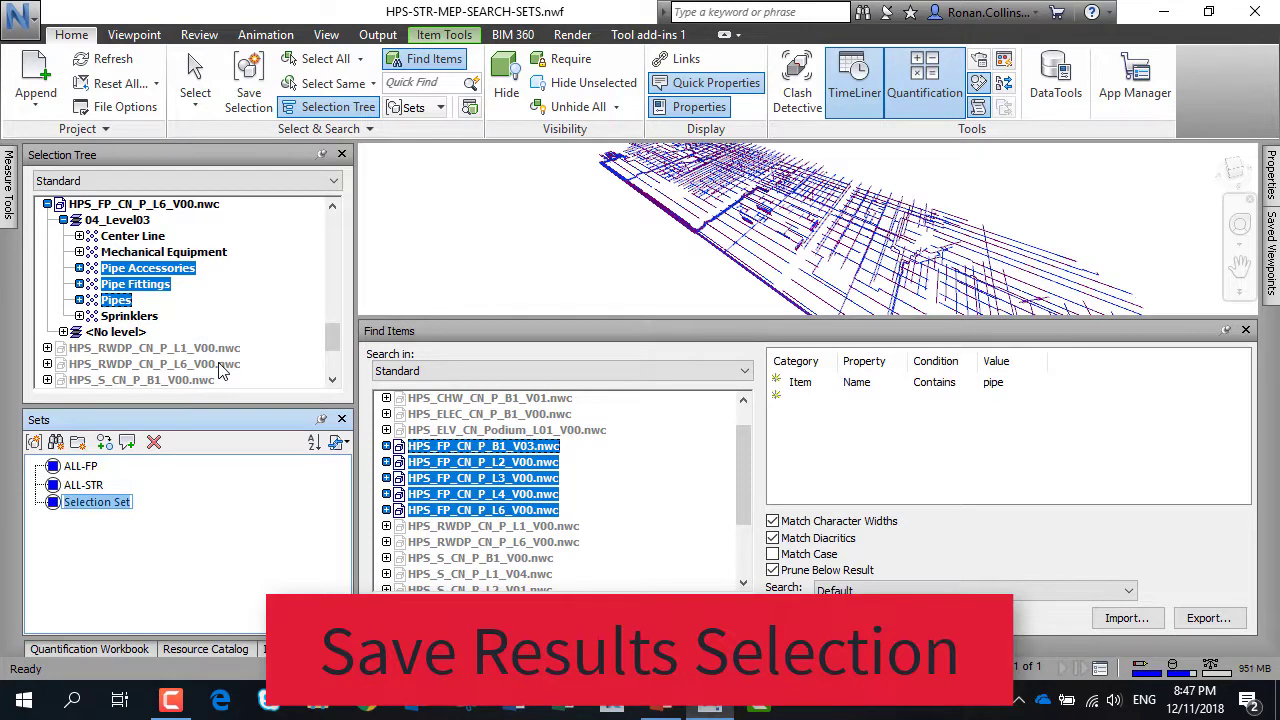
pyautogui.write('FP-')
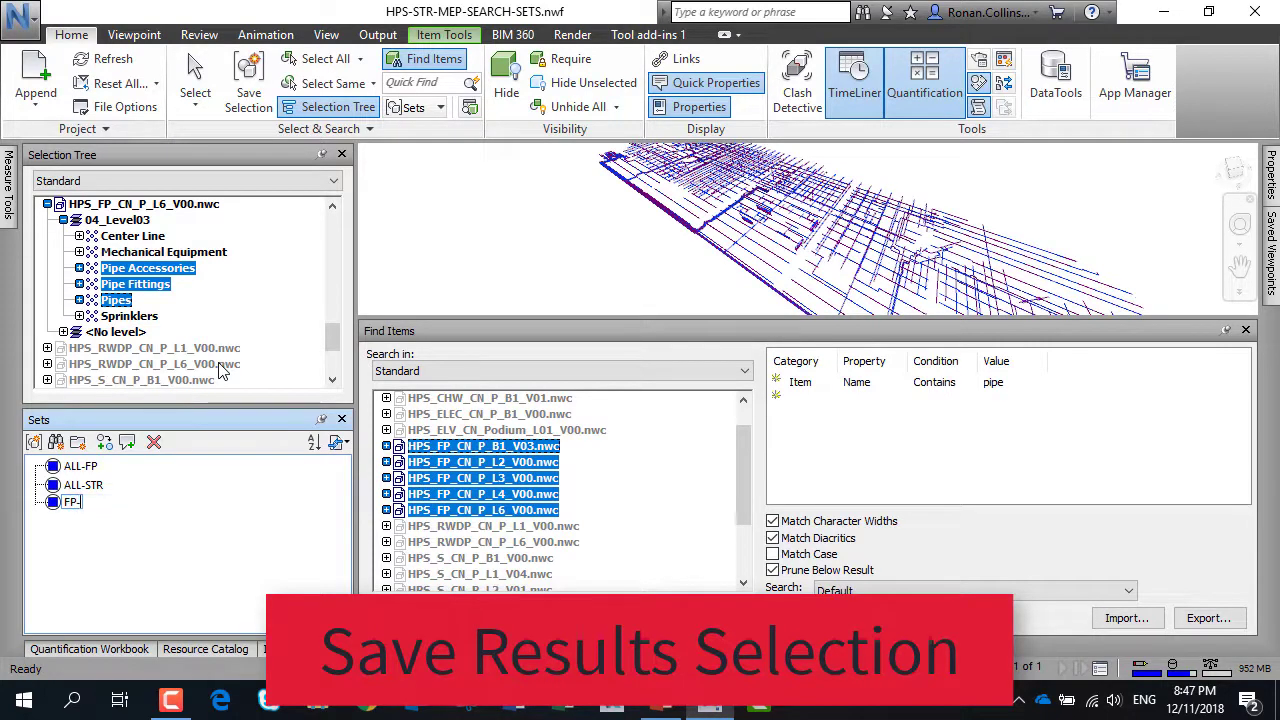
pyautogui.write('PIPES')
pyautogui.press('Return')
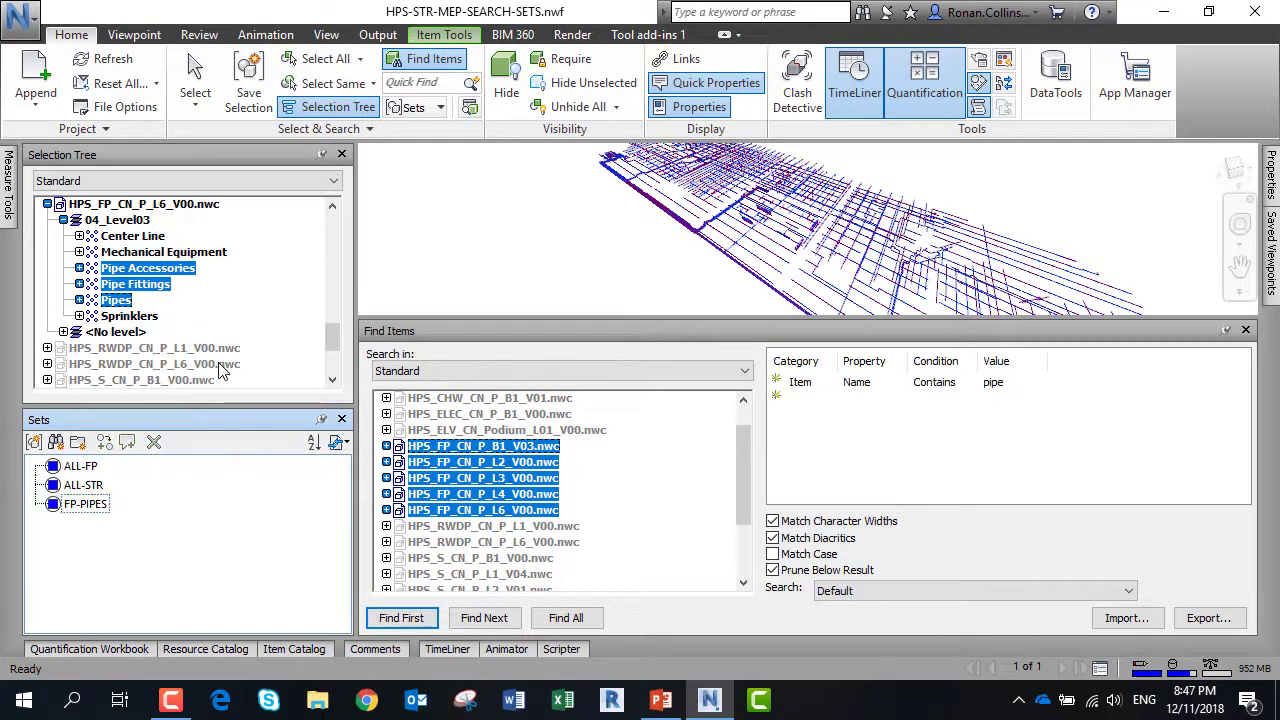
pyautogui.hotkey('ctrl', 'h')
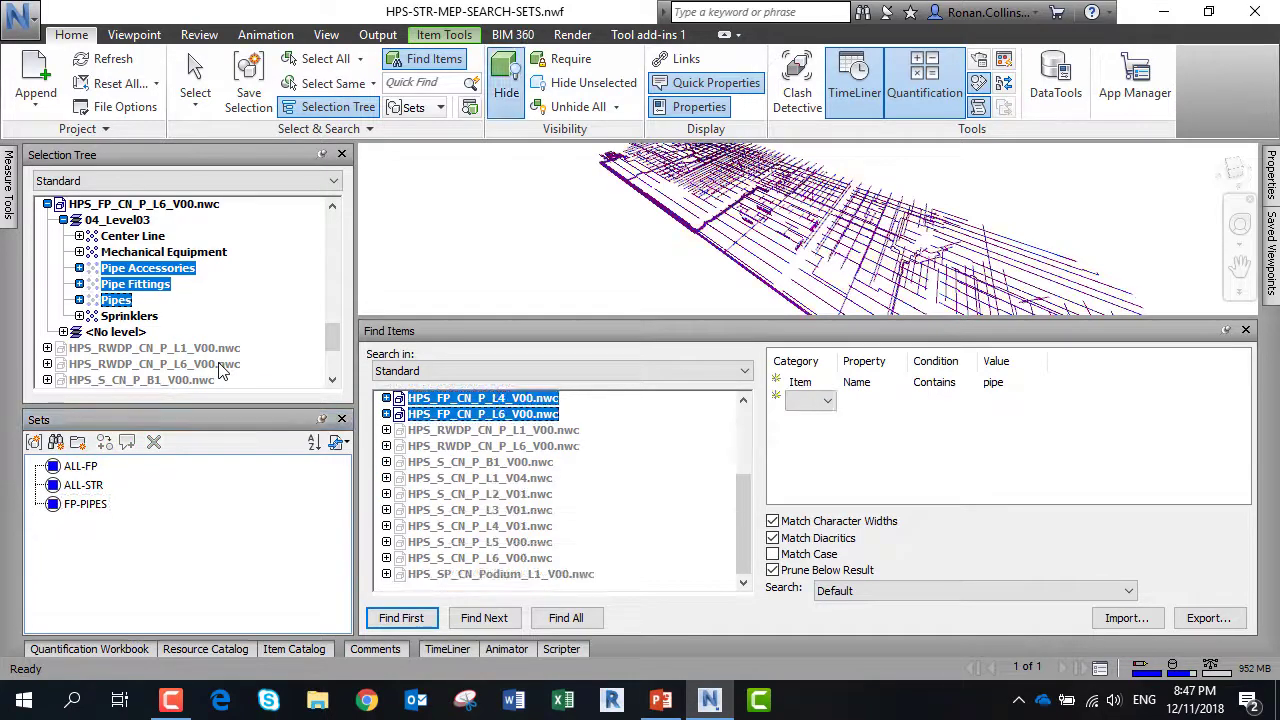
# Step: Switch off Lines rendering on the Viewpoint tab and enlarge the 3D viewport
pyautogui.click(134, 34)
pyautogui.click(1006, 77)
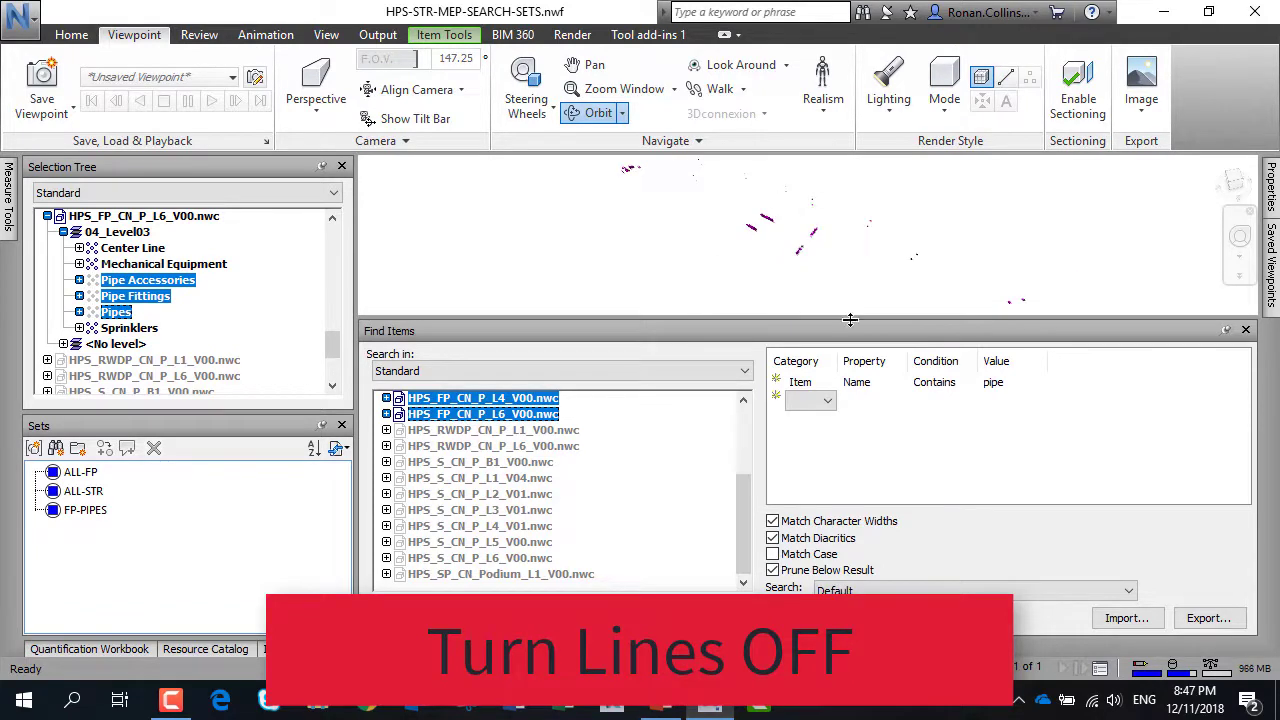
pyautogui.moveTo(852, 316); pyautogui.dragTo(852, 362)
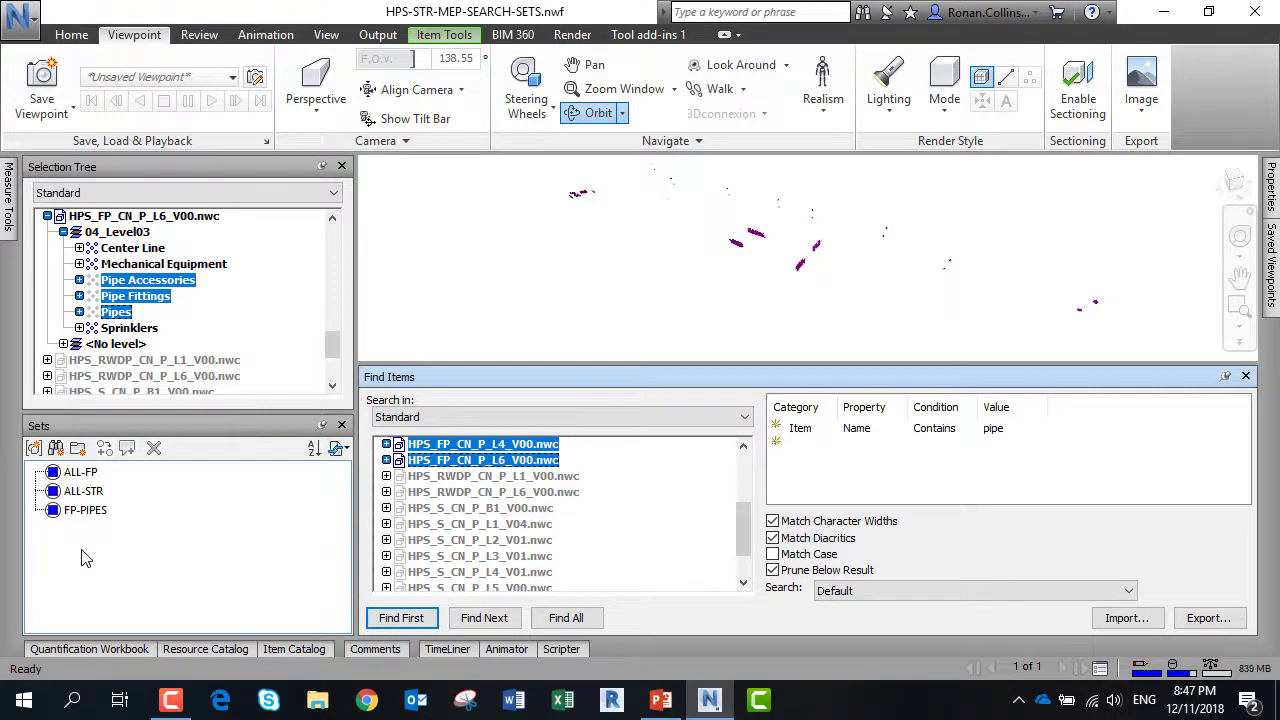
# Step: Save the current pipe search as a search set named FP-PIPES
pyautogui.rightClick(85, 558)
pyautogui.click(163, 417)
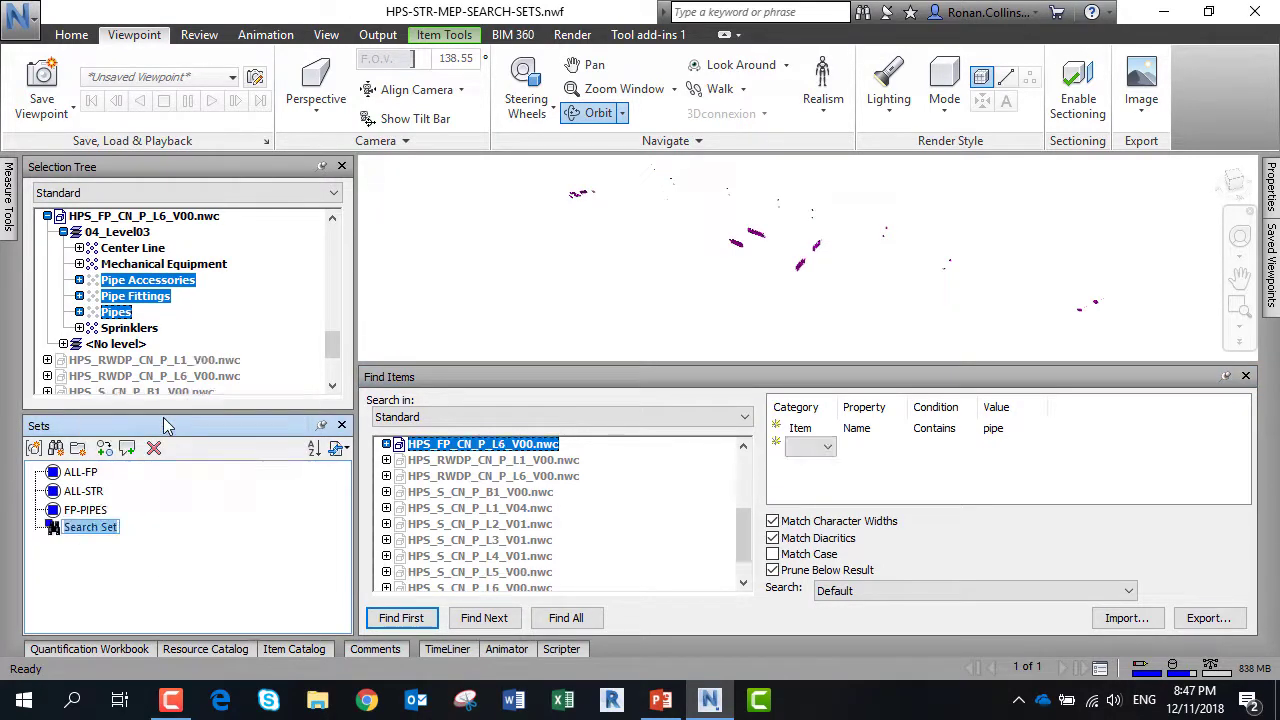
pyautogui.write('FP-')
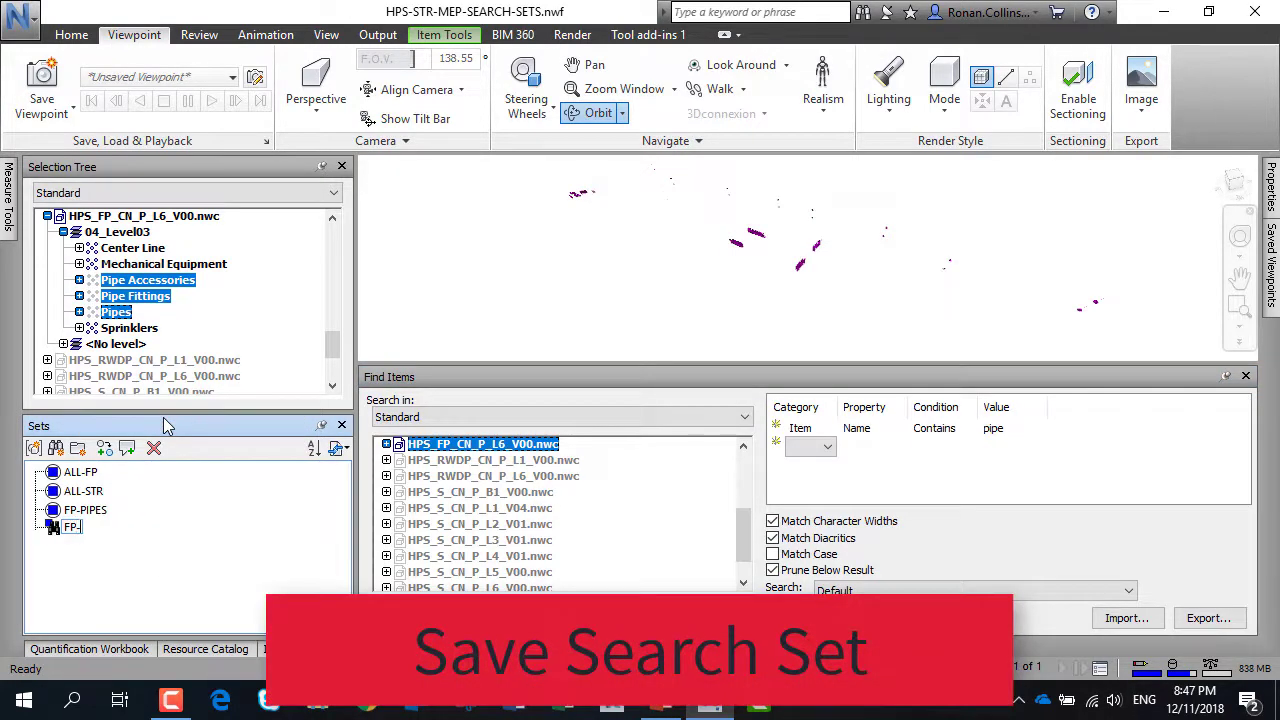
pyautogui.write('PIPES')
pyautogui.press('Return')
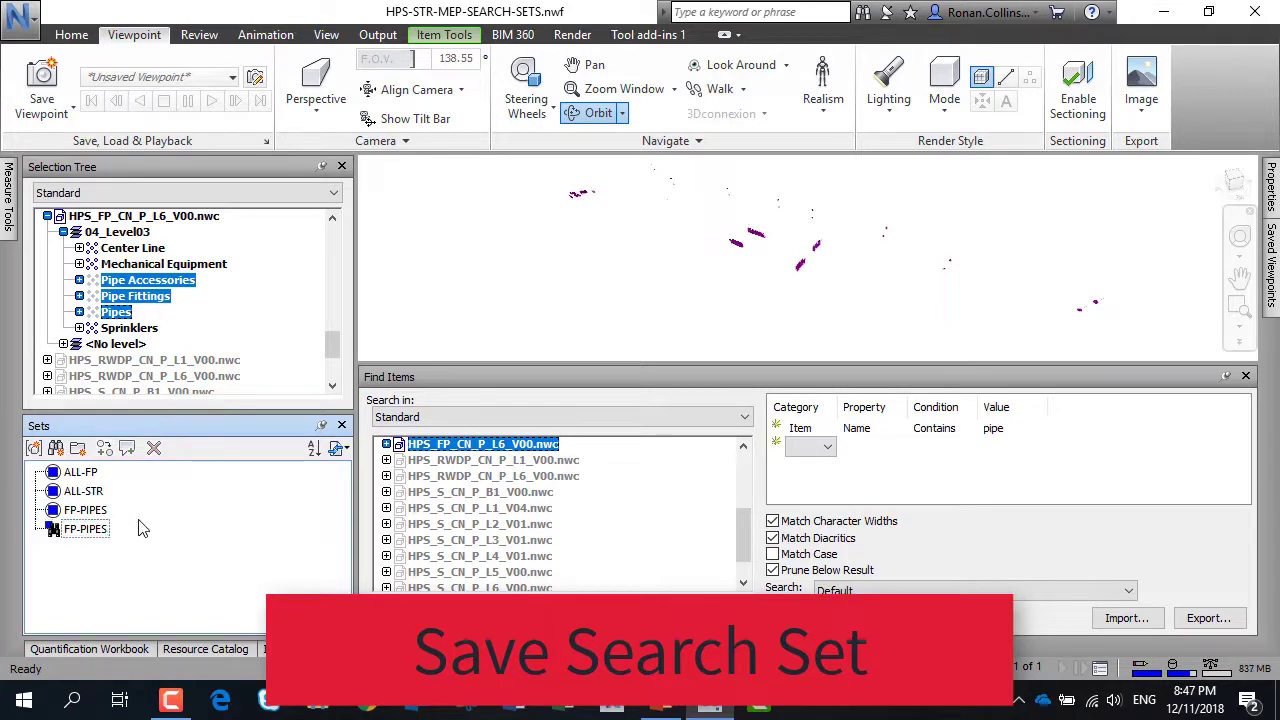
# Step: Delete the old FP-PIPES selection set, leaving the new search set selected
pyautogui.click(98, 511)
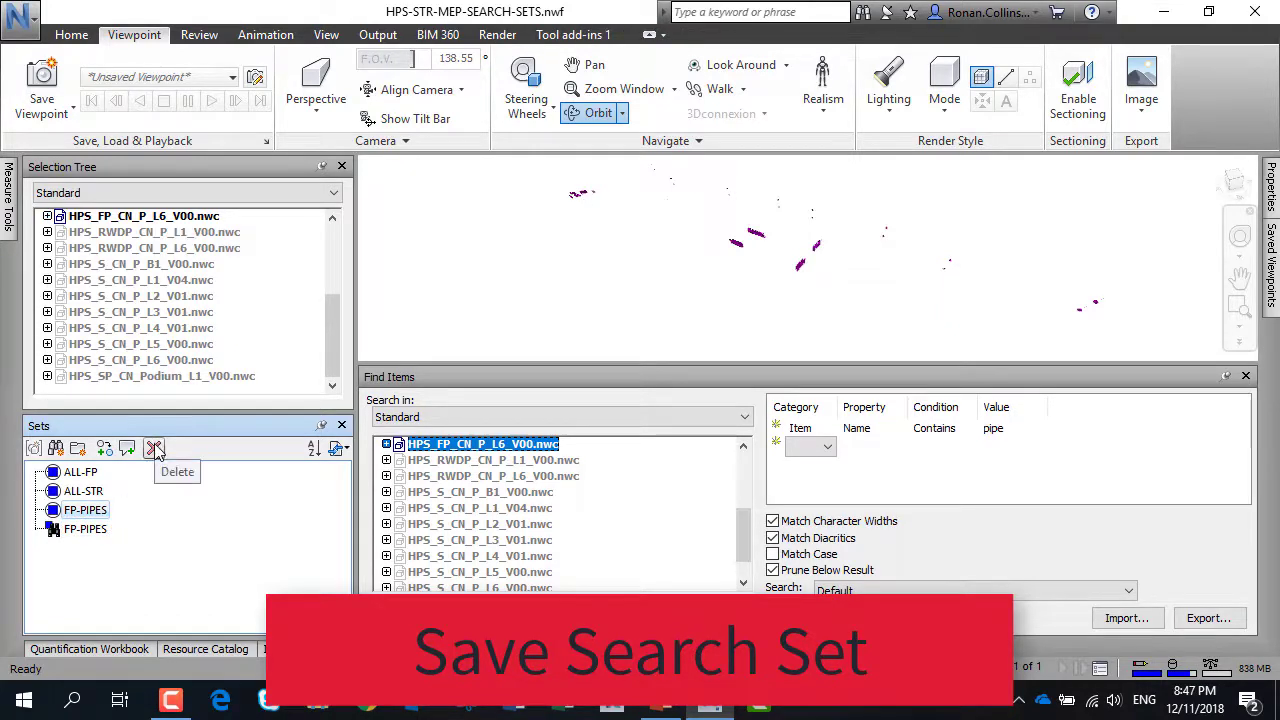
pyautogui.click(155, 449)
pyautogui.click(86, 512)
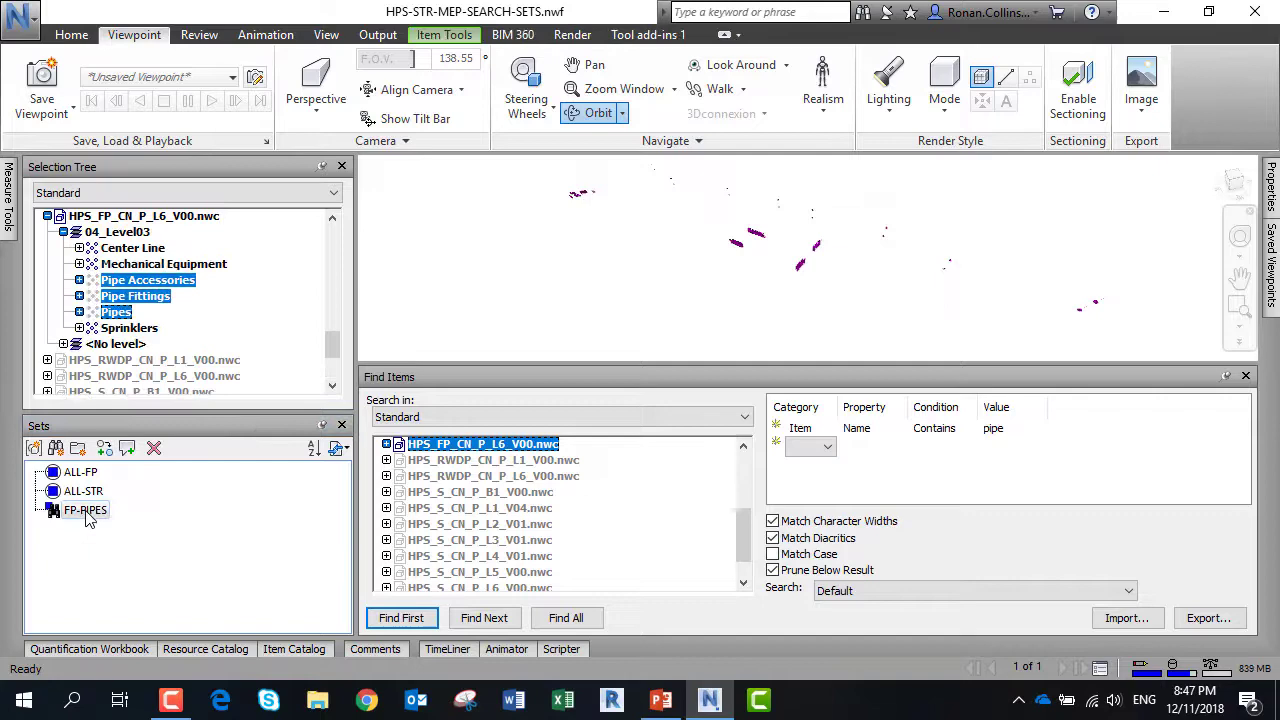
# Step: Zoom in on the purple cylinder groups and pick one cylinder with Select
pyautogui.scroll(3, 749, 175)
pyautogui.moveTo(760, 206); pyautogui.dragTo(860, 291, button='middle')
pyautogui.scroll(2, 583, 313)
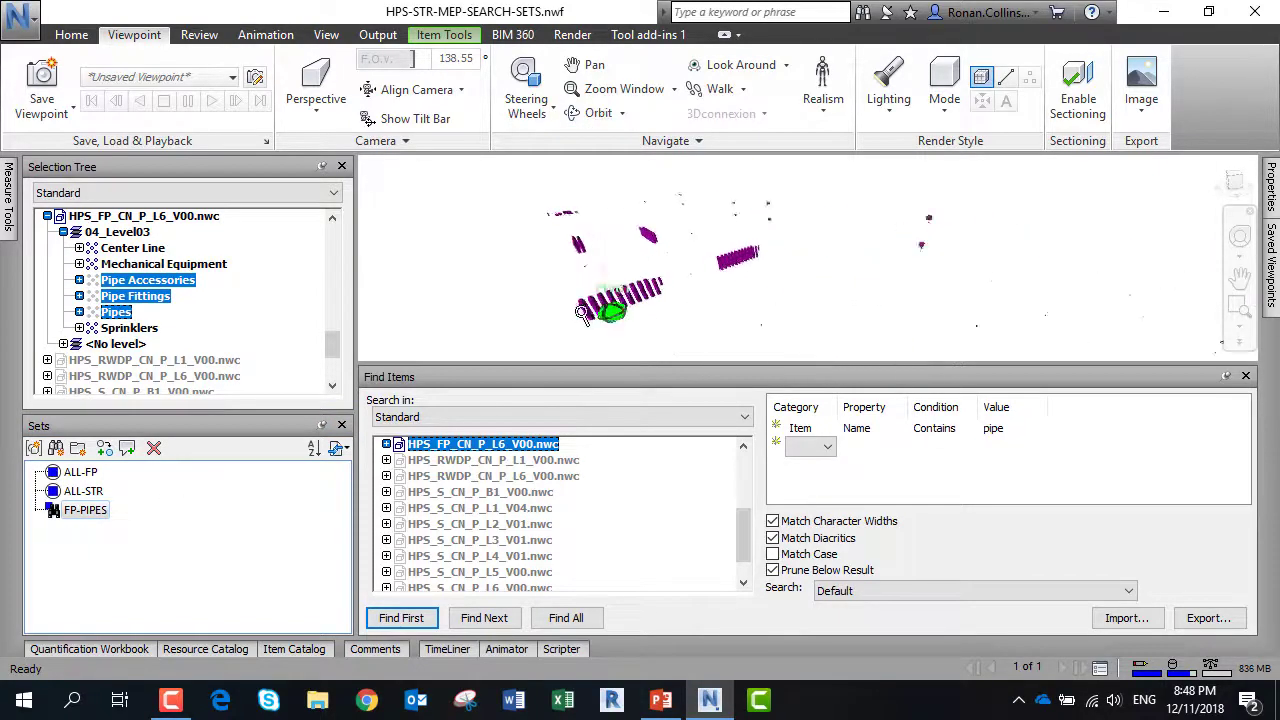
pyautogui.scroll(5, 583, 313)
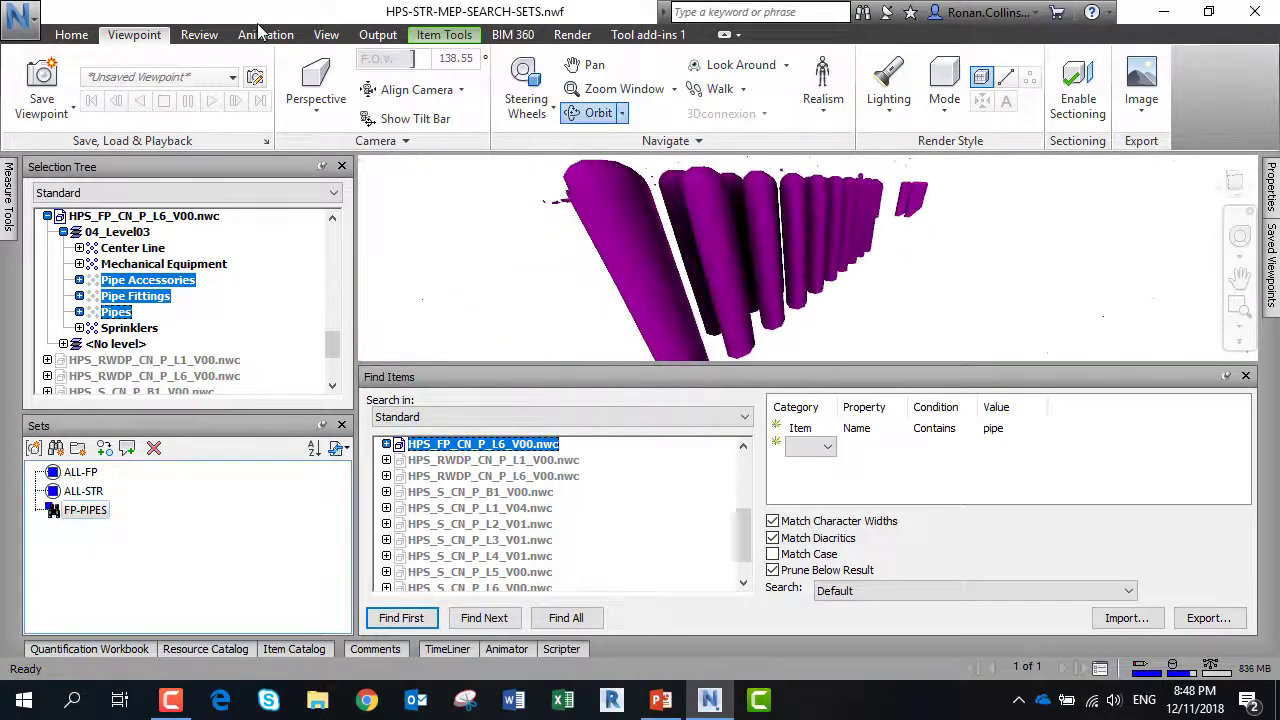
pyautogui.moveTo(697, 231); pyautogui.dragTo(710, 233)
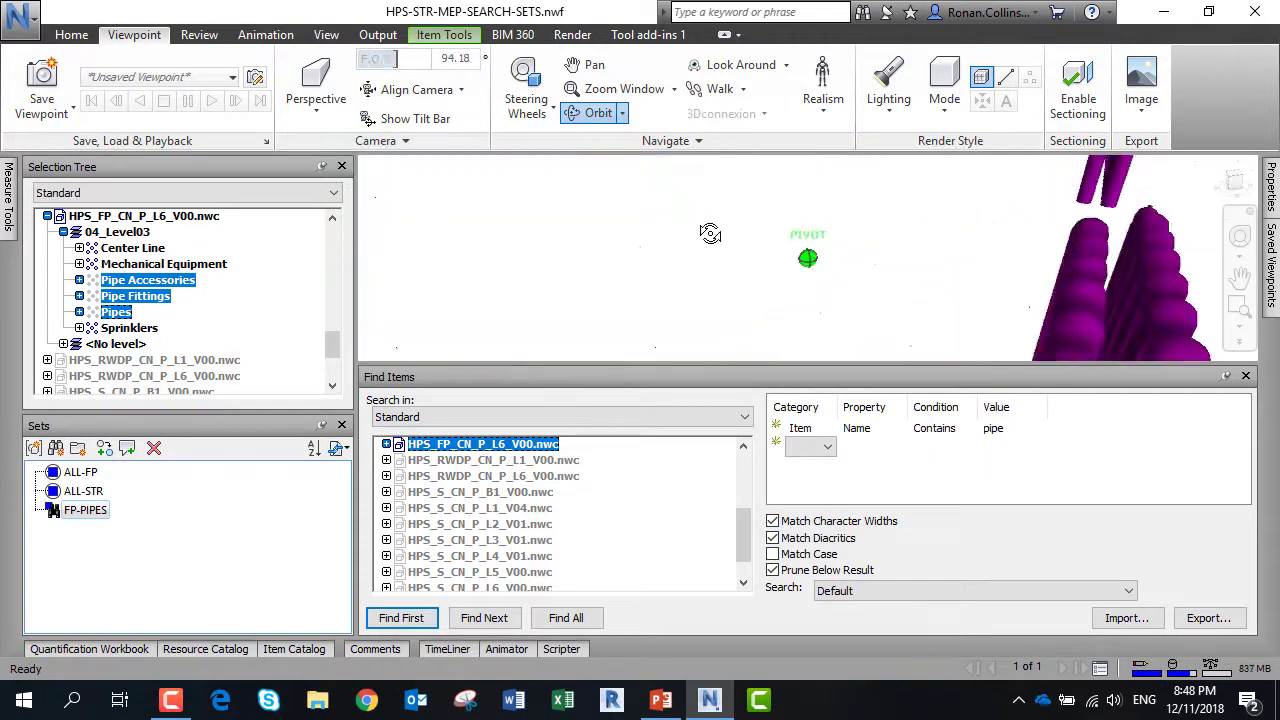
pyautogui.scroll(-5, 720, 250)
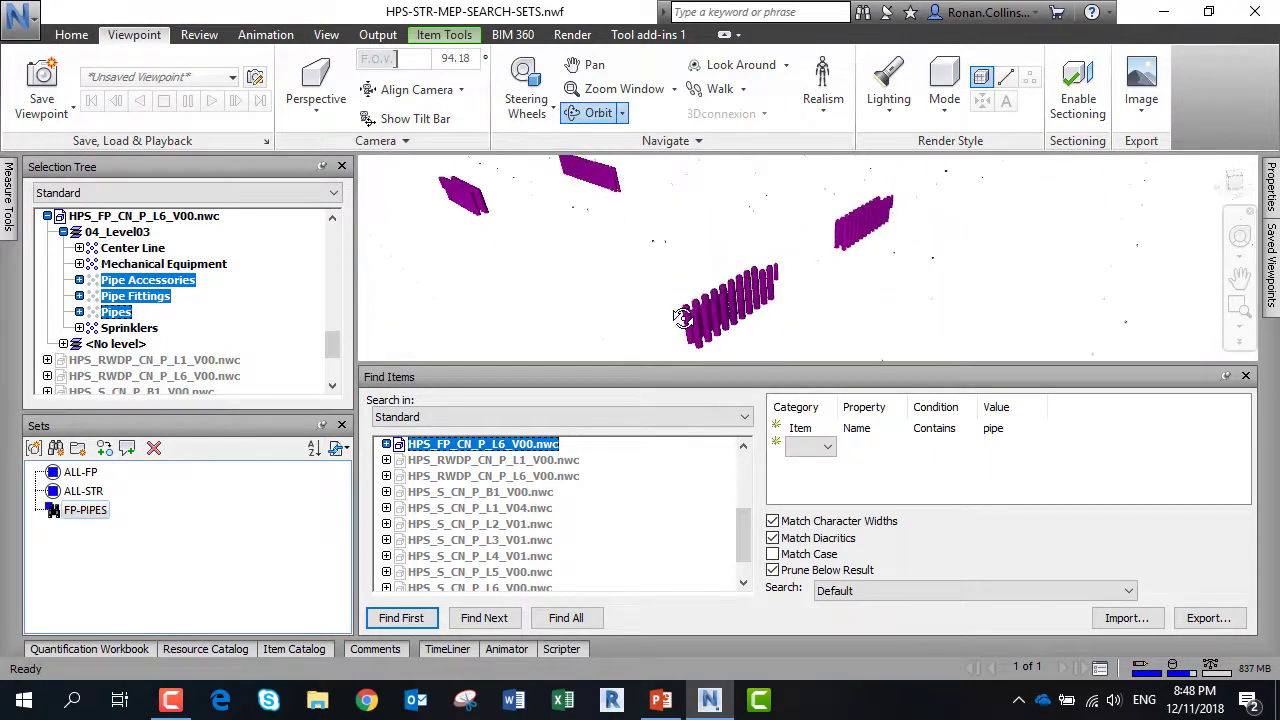
pyautogui.moveTo(683, 318); pyautogui.dragTo(692, 314)
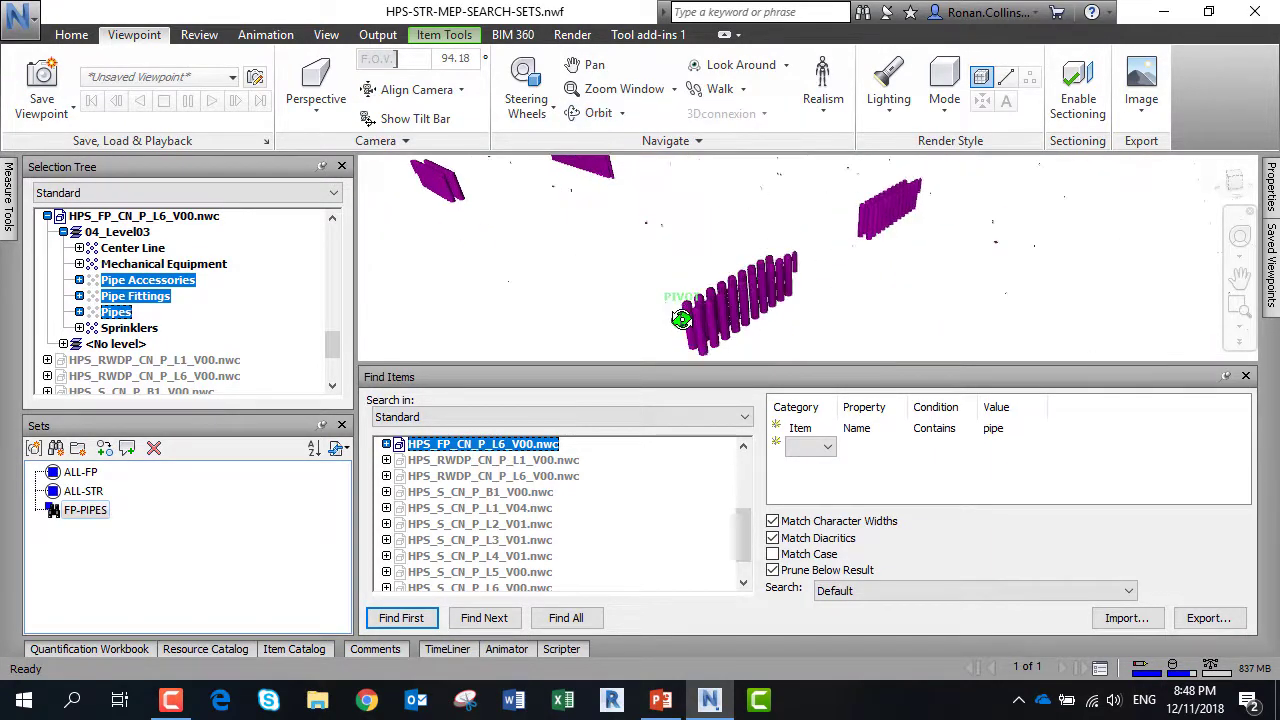
pyautogui.click(70, 35)
pyautogui.click(192, 90)
pyautogui.click(700, 335)
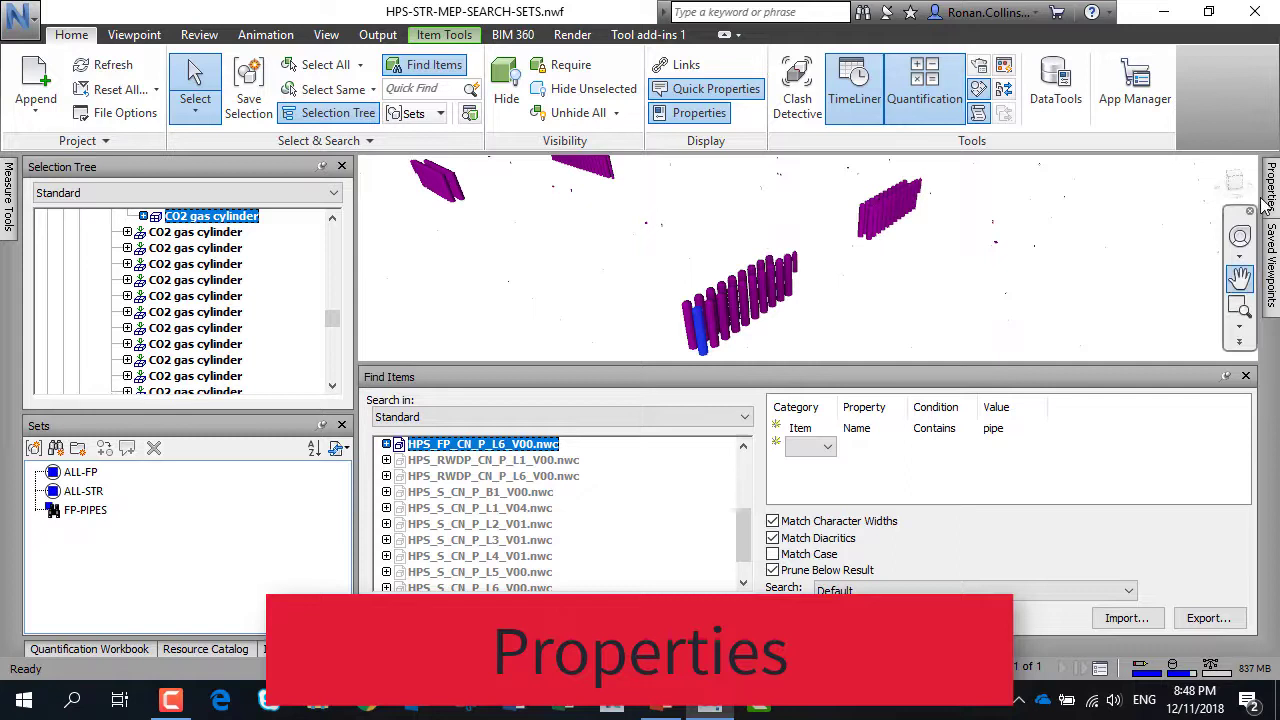
# Step: Review the cylinder's Properties and select its parent CO2 gas cylinder node in the tree
pyautogui.moveTo(1273, 200)
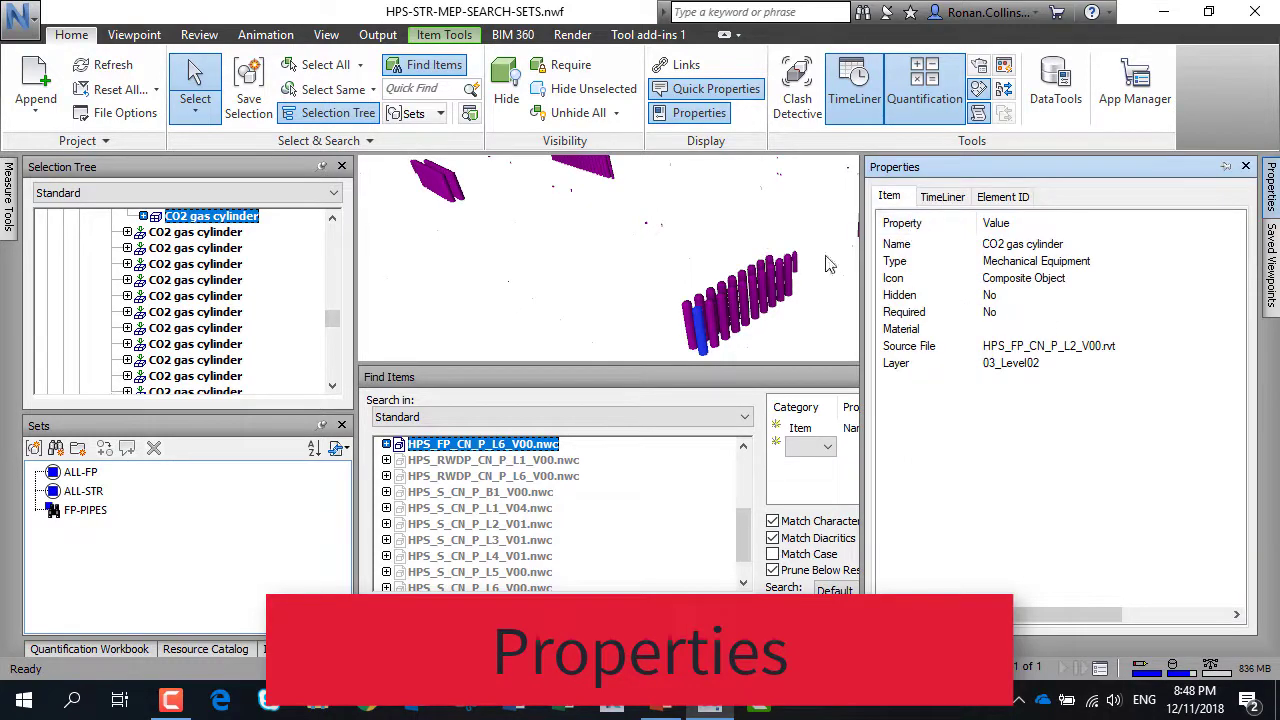
pyautogui.click(334, 222)
pyautogui.click(334, 222)
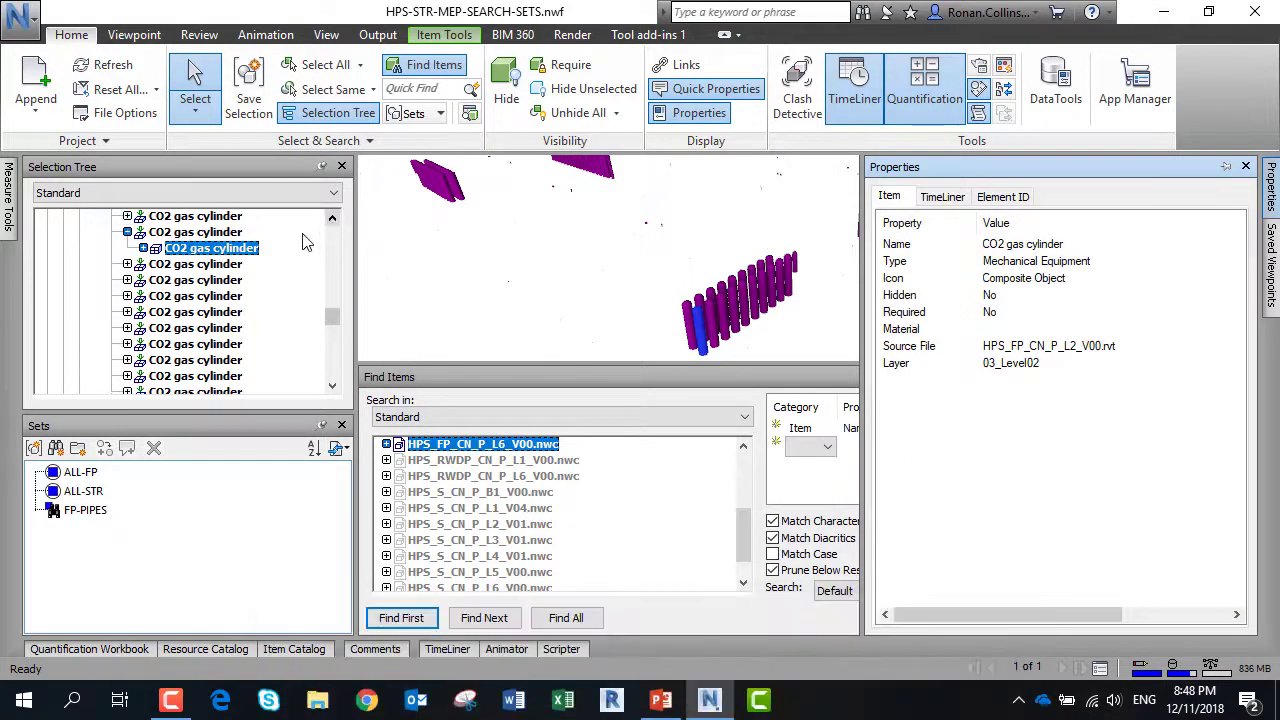
pyautogui.click(170, 233)
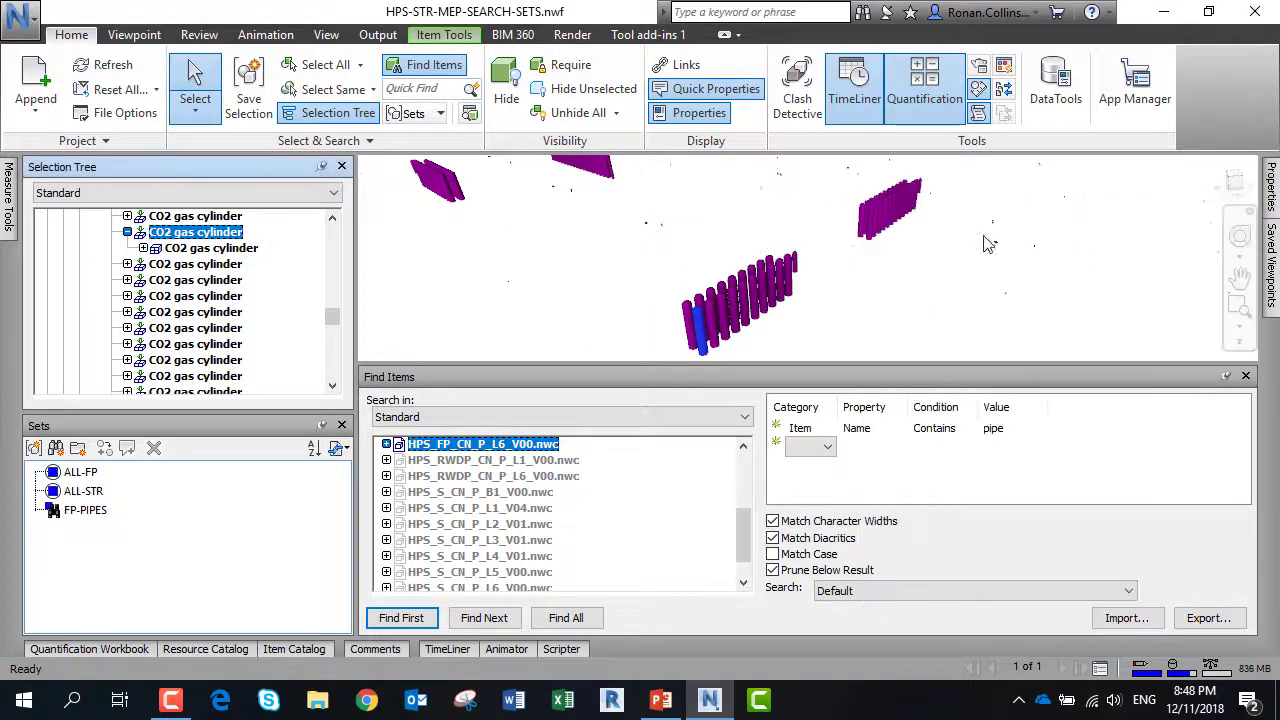
pyautogui.moveTo(1271, 200)
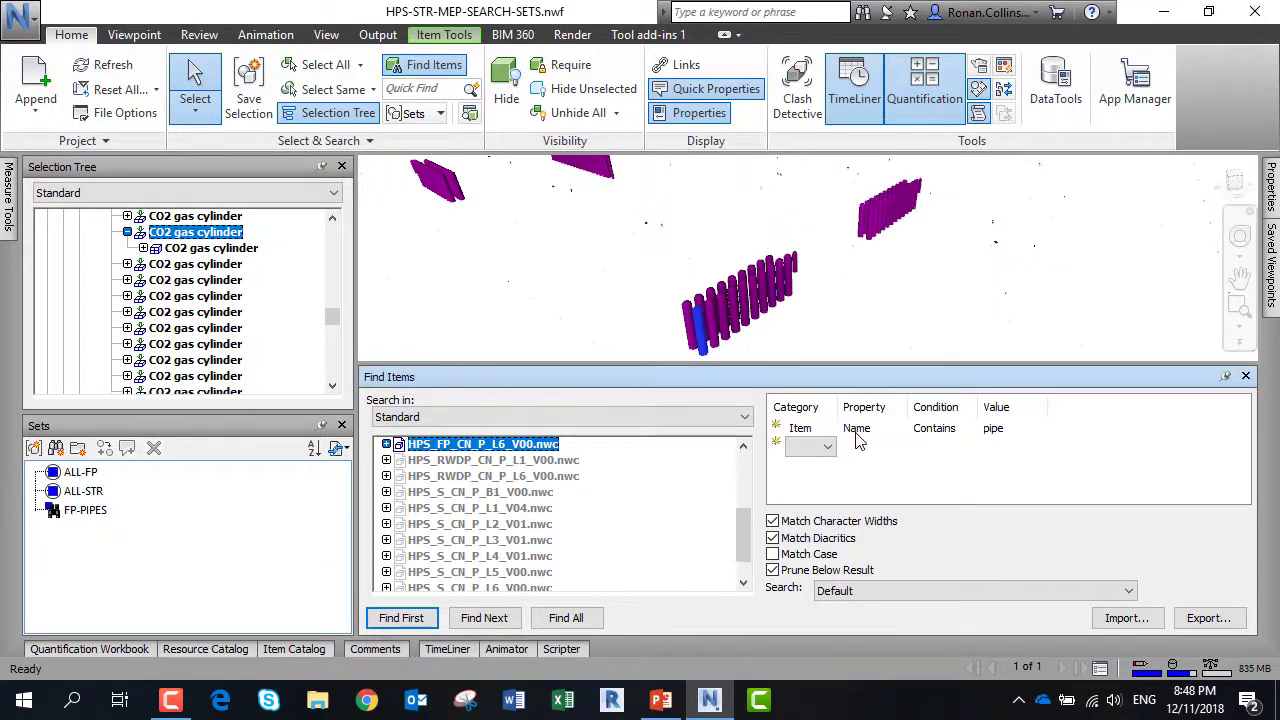
# Step: Search for Item Type = Mechanical Equipment: CO2 gas cylinder and find all matches
pyautogui.click(856, 432)
pyautogui.click(869, 432)
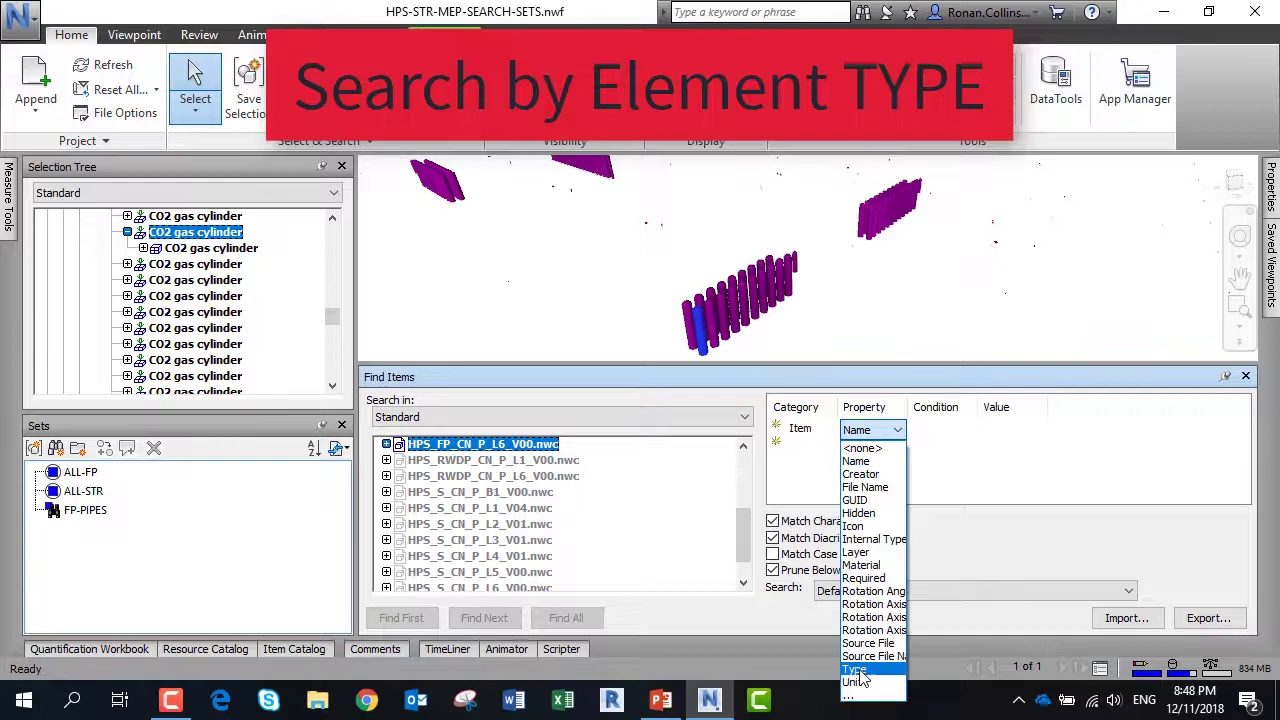
pyautogui.click(856, 670)
pyautogui.click(966, 430)
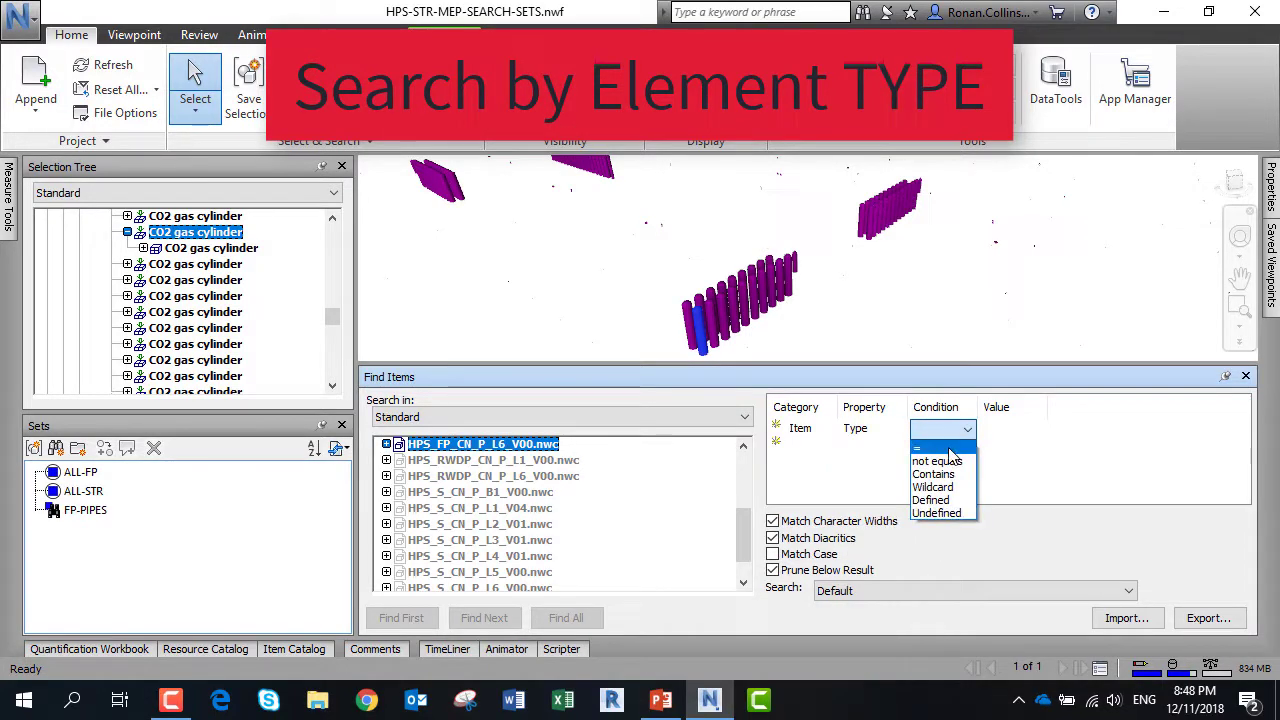
pyautogui.click(971, 446)
pyautogui.moveTo(1045, 411); pyautogui.dragTo(1237, 408)
pyautogui.click(1233, 430)
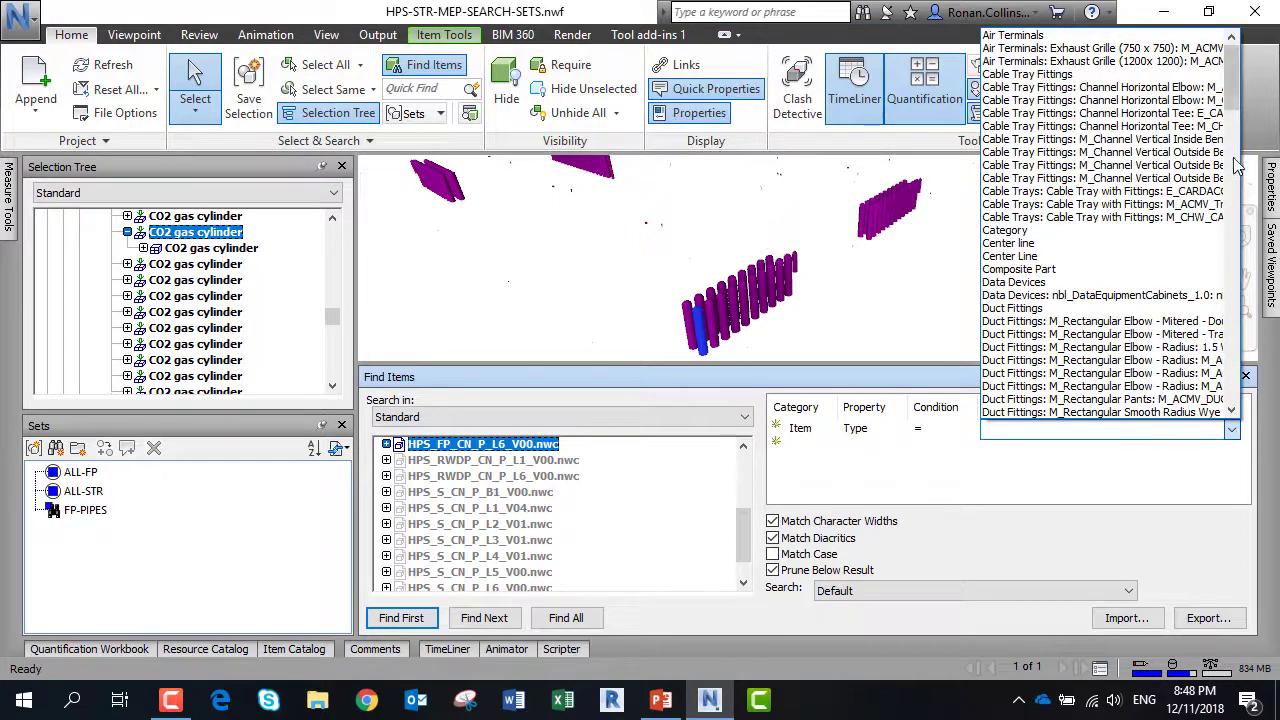
pyautogui.moveTo(1236, 88); pyautogui.dragTo(1238, 203)
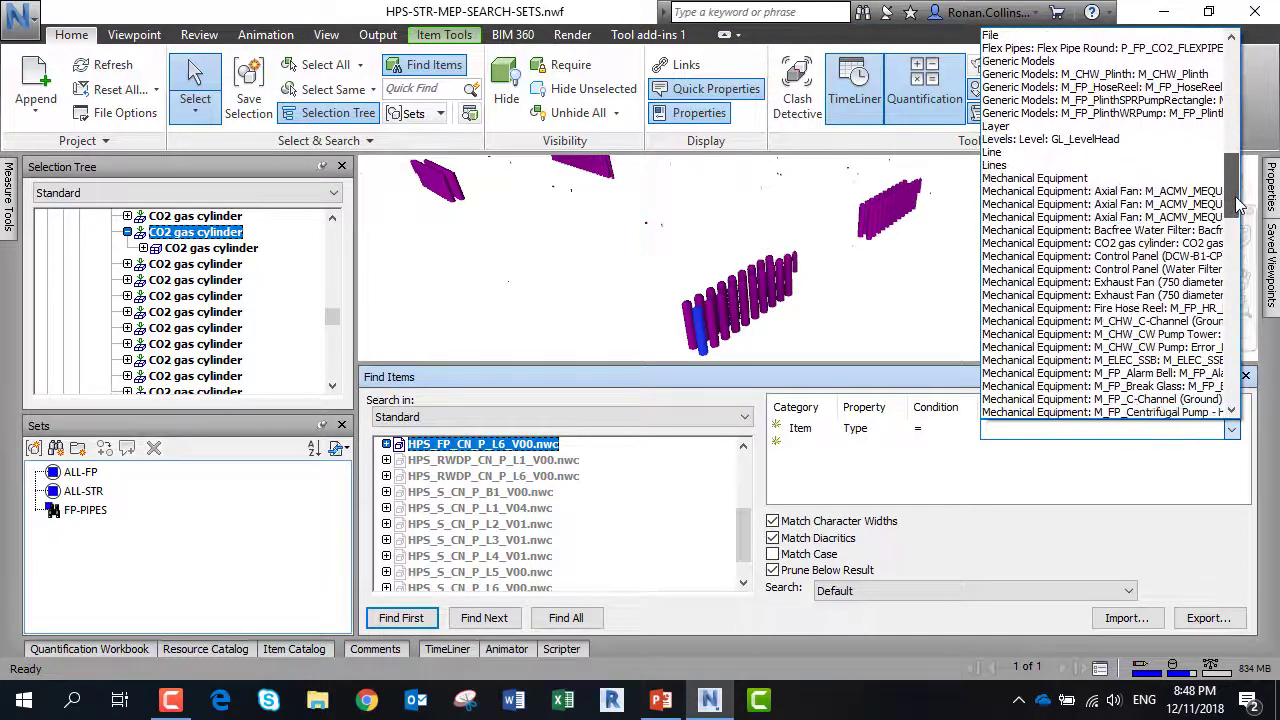
pyautogui.click(1126, 246)
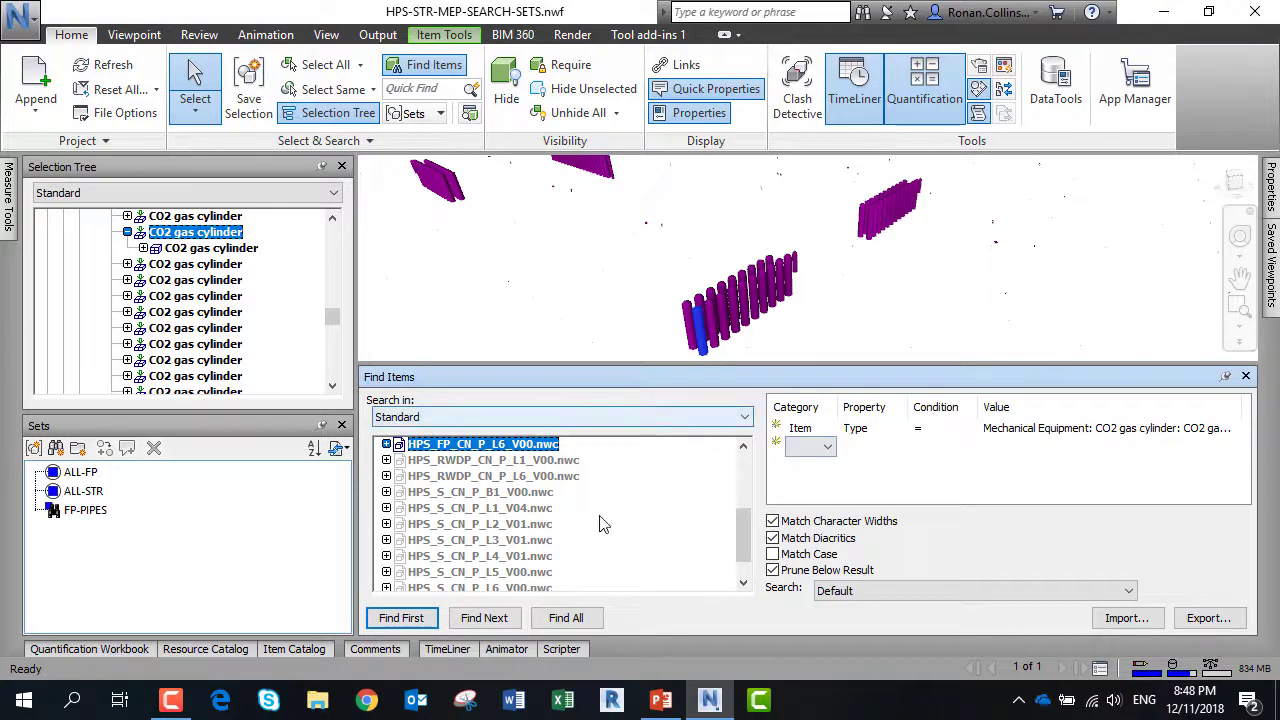
pyautogui.click(563, 618)
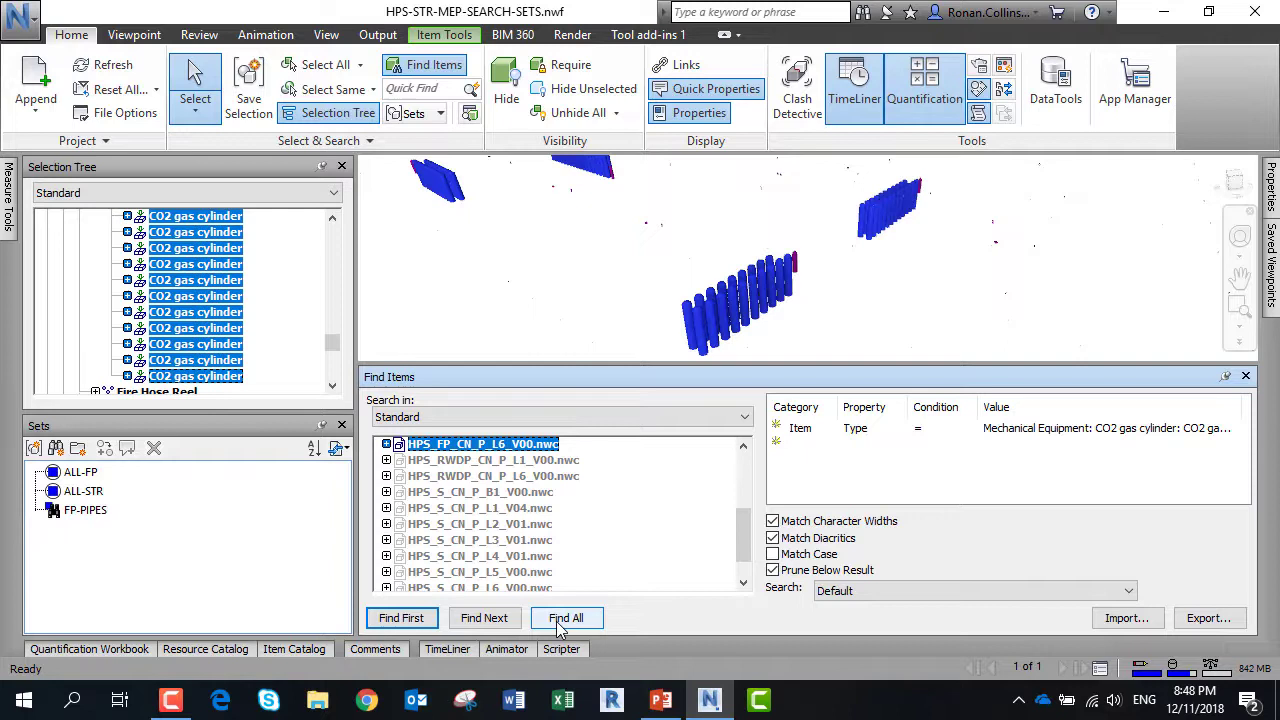
# Step: Save the search as the set 'CO2 Gas Cylinder' and hide the found cylinders
pyautogui.rightClick(92, 546)
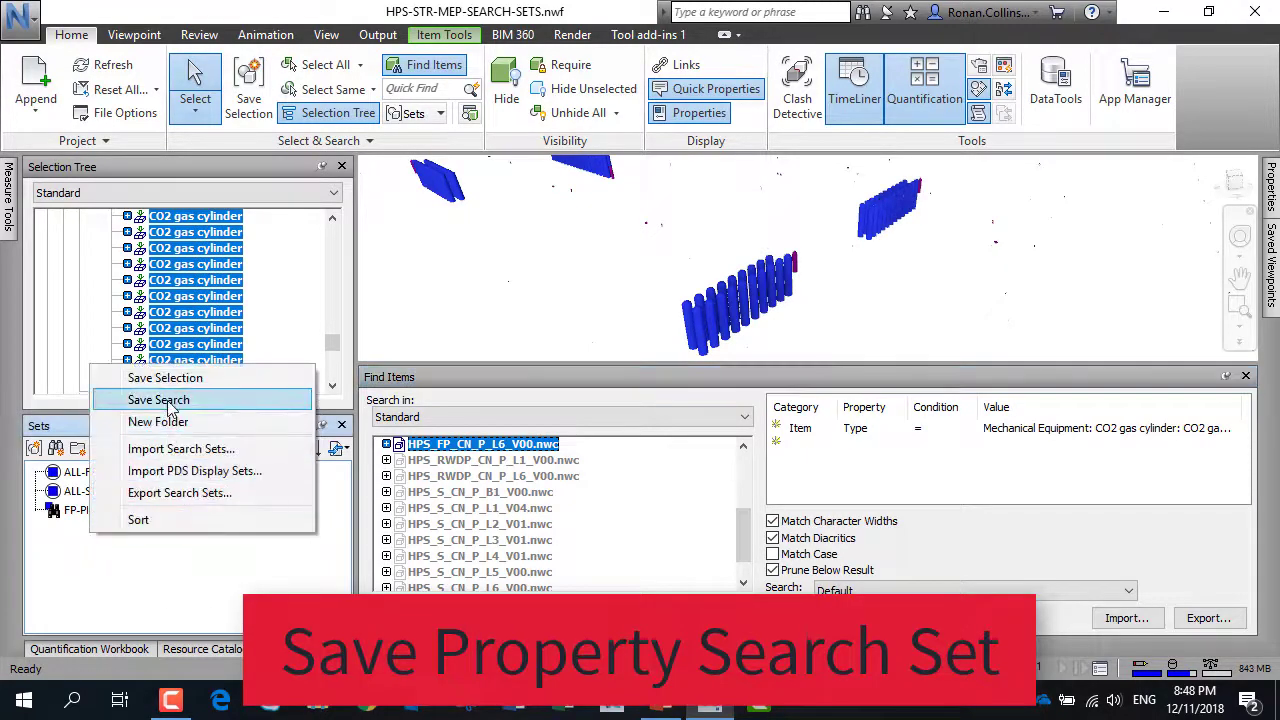
pyautogui.click(165, 398)
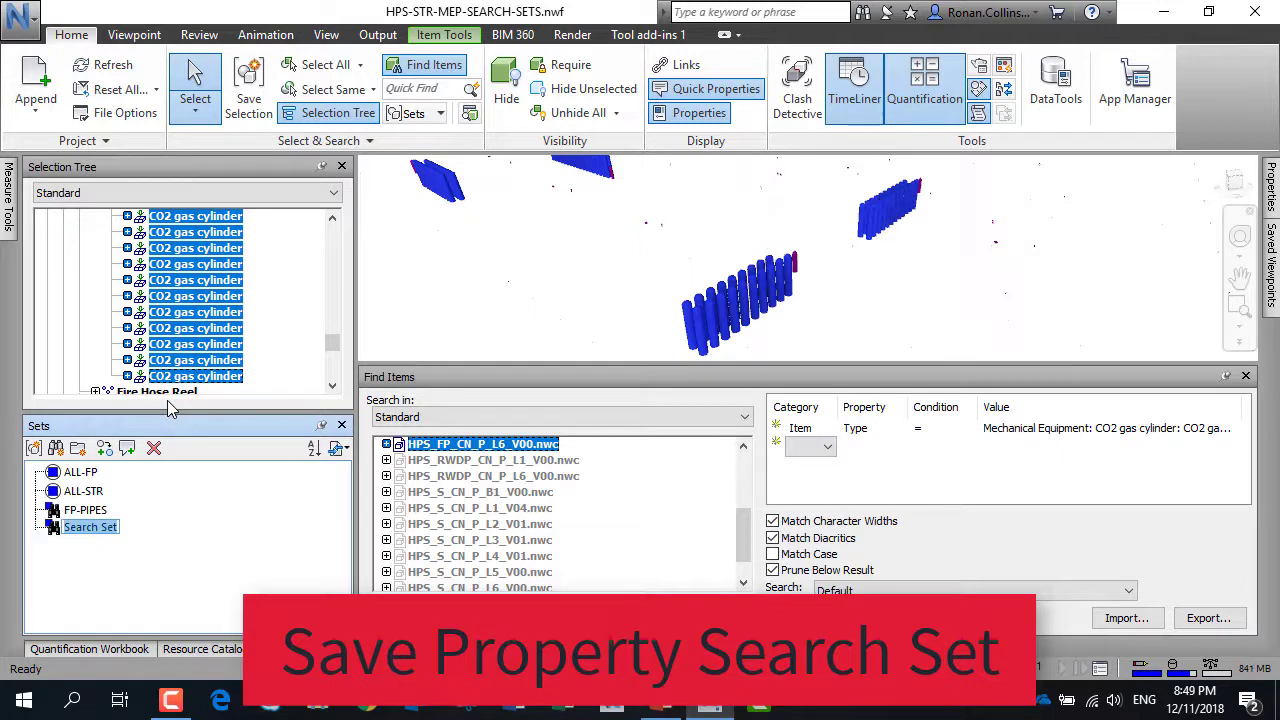
pyautogui.write('CO2')
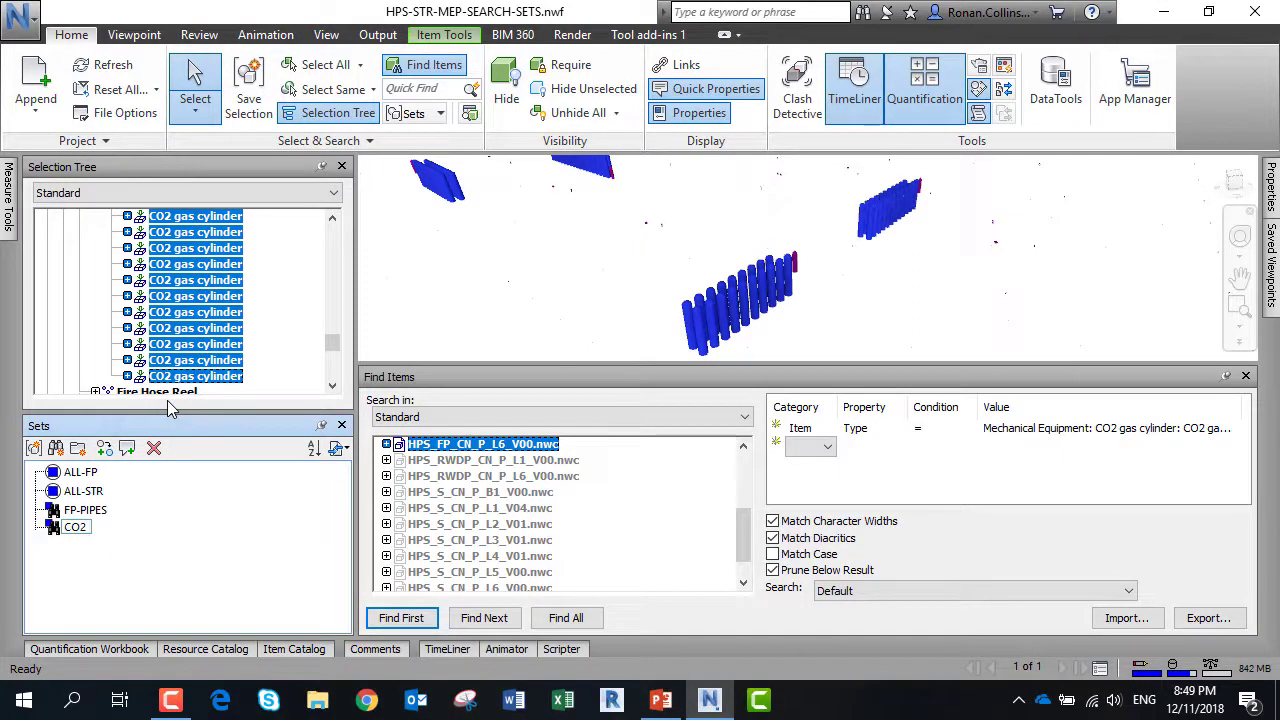
pyautogui.write(' Gas Cylinder')
pyautogui.press('Return')
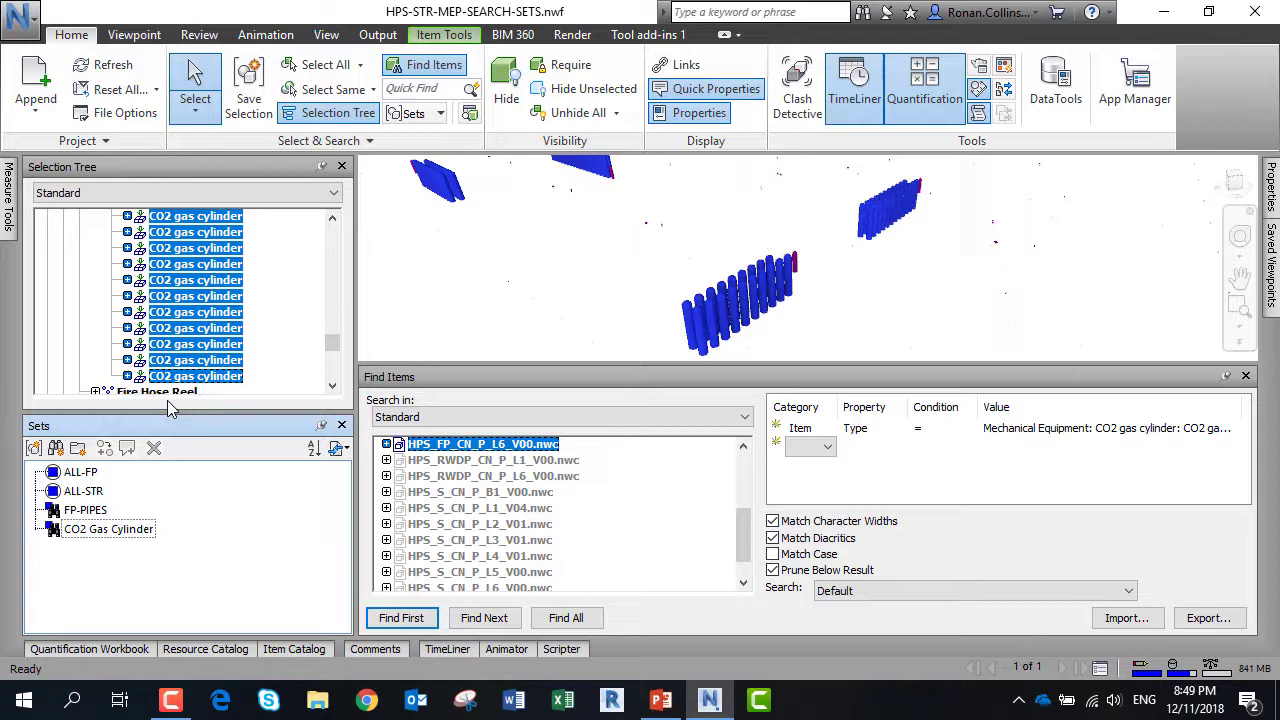
pyautogui.hotkey('ctrl', 'h')
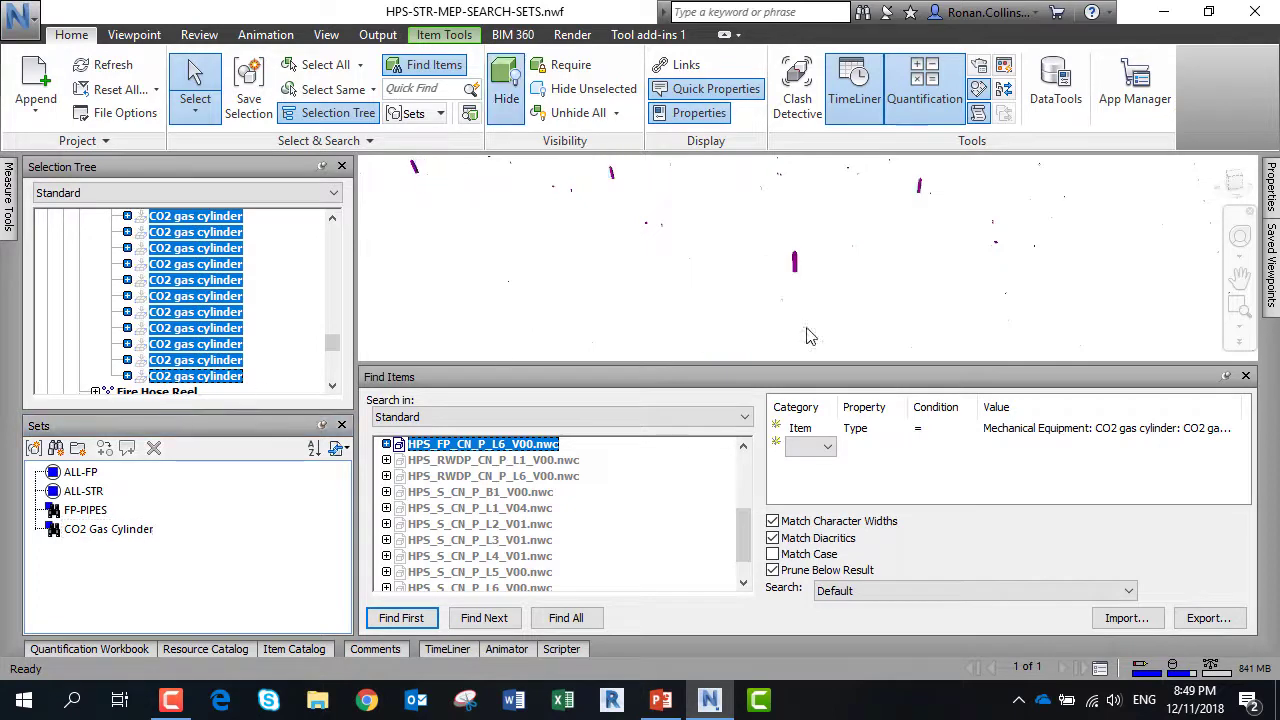
# Step: Change the search value to the pilot cylinder type and find all pilot cylinders
pyautogui.click(796, 265)
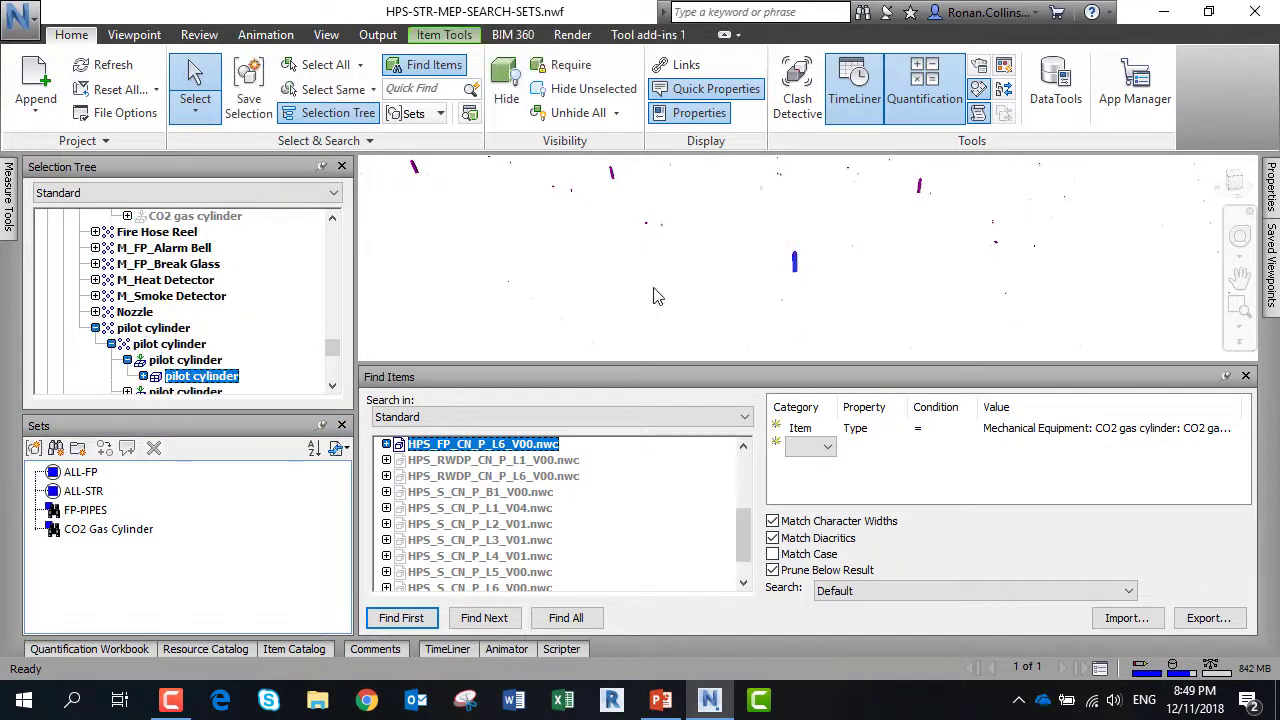
pyautogui.click(1130, 438)
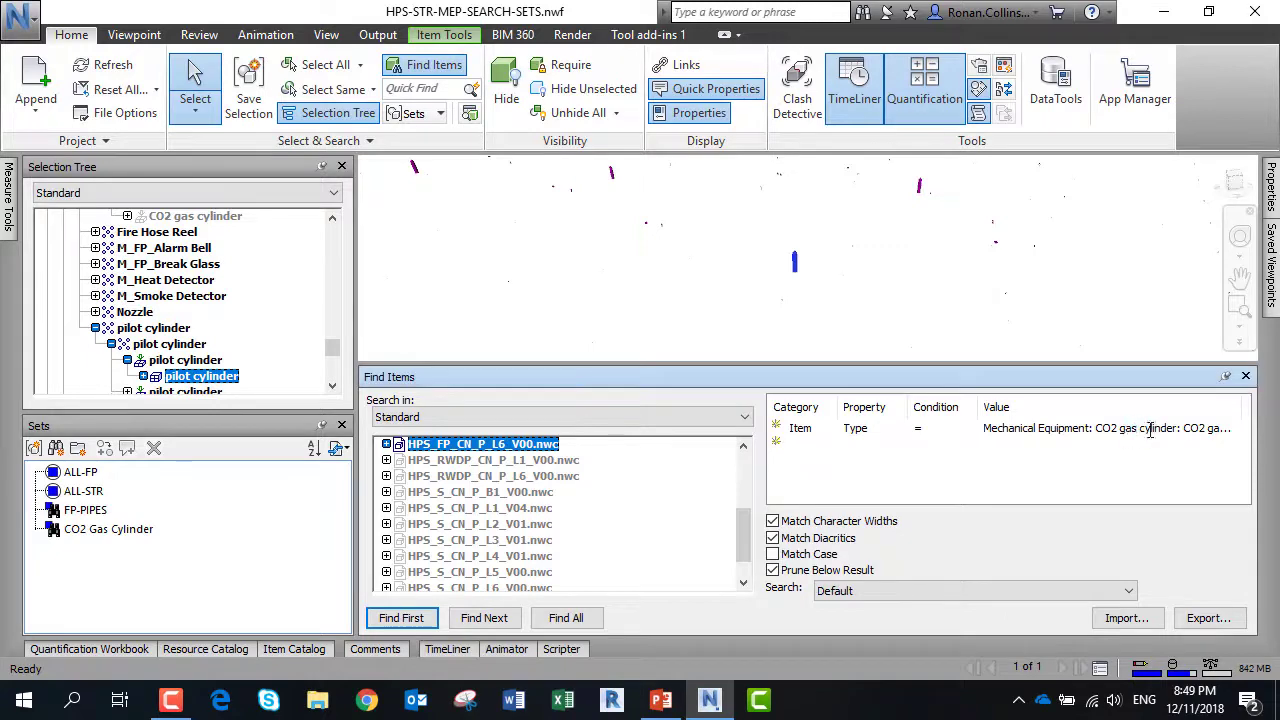
pyautogui.click(1150, 428)
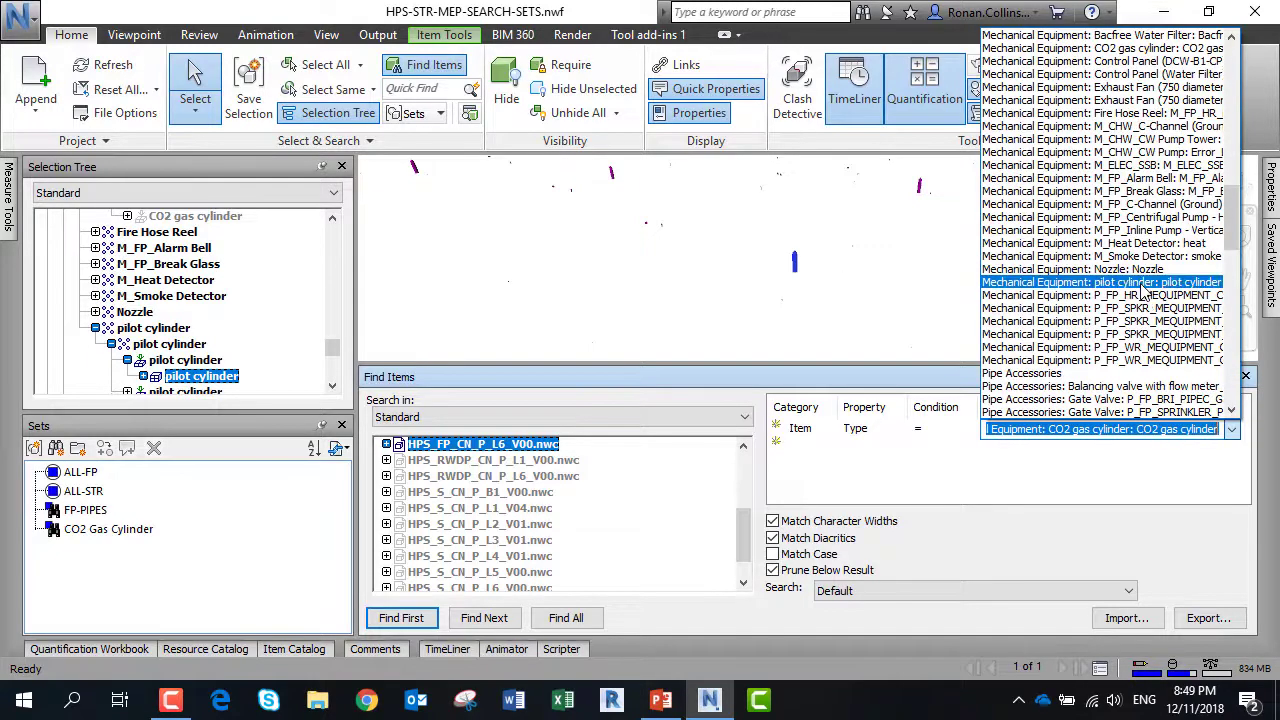
pyautogui.click(1143, 283)
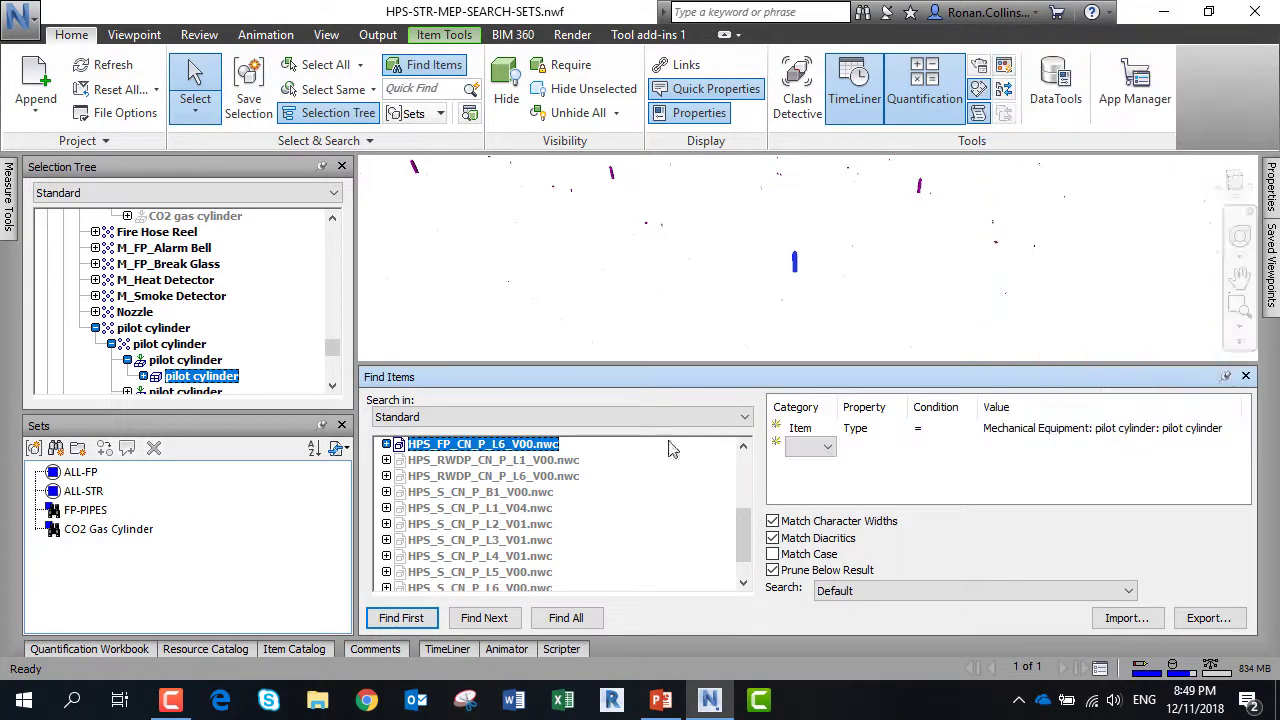
pyautogui.click(566, 617)
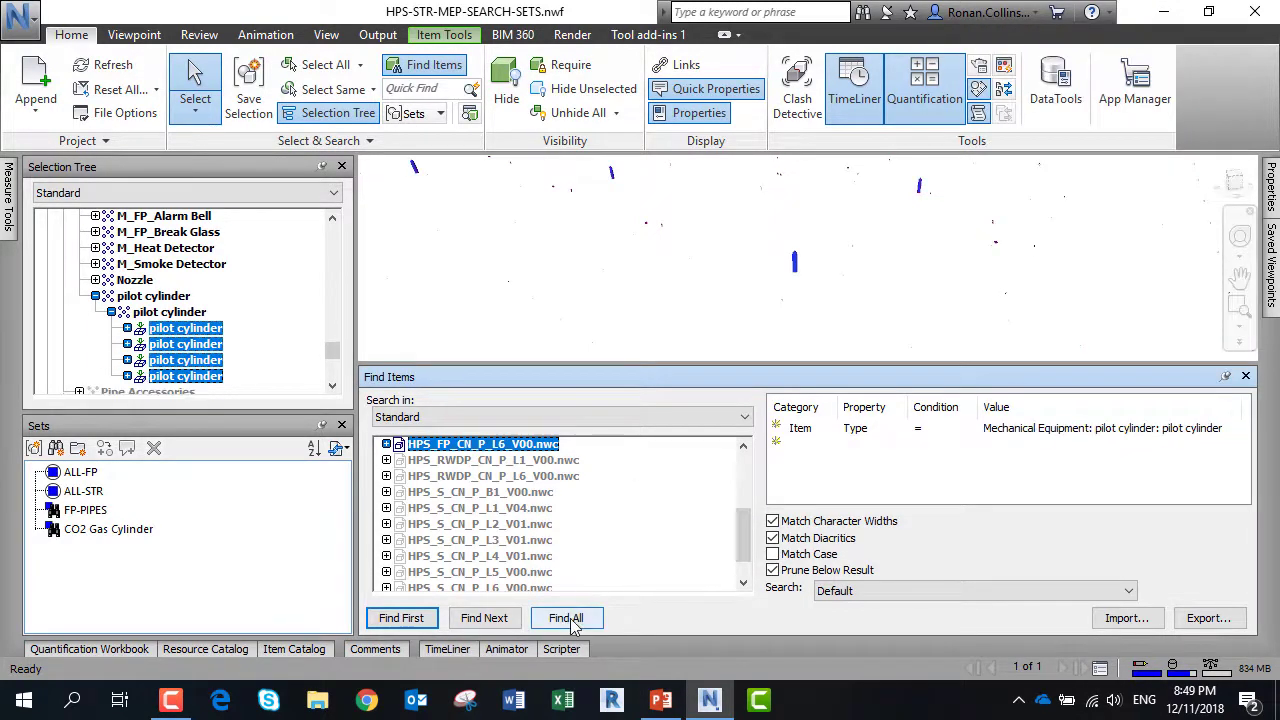
# Step: Save the pilot cylinder search as a set named 'Pilot Cylinder'
pyautogui.rightClick(140, 576)
pyautogui.click(204, 436)
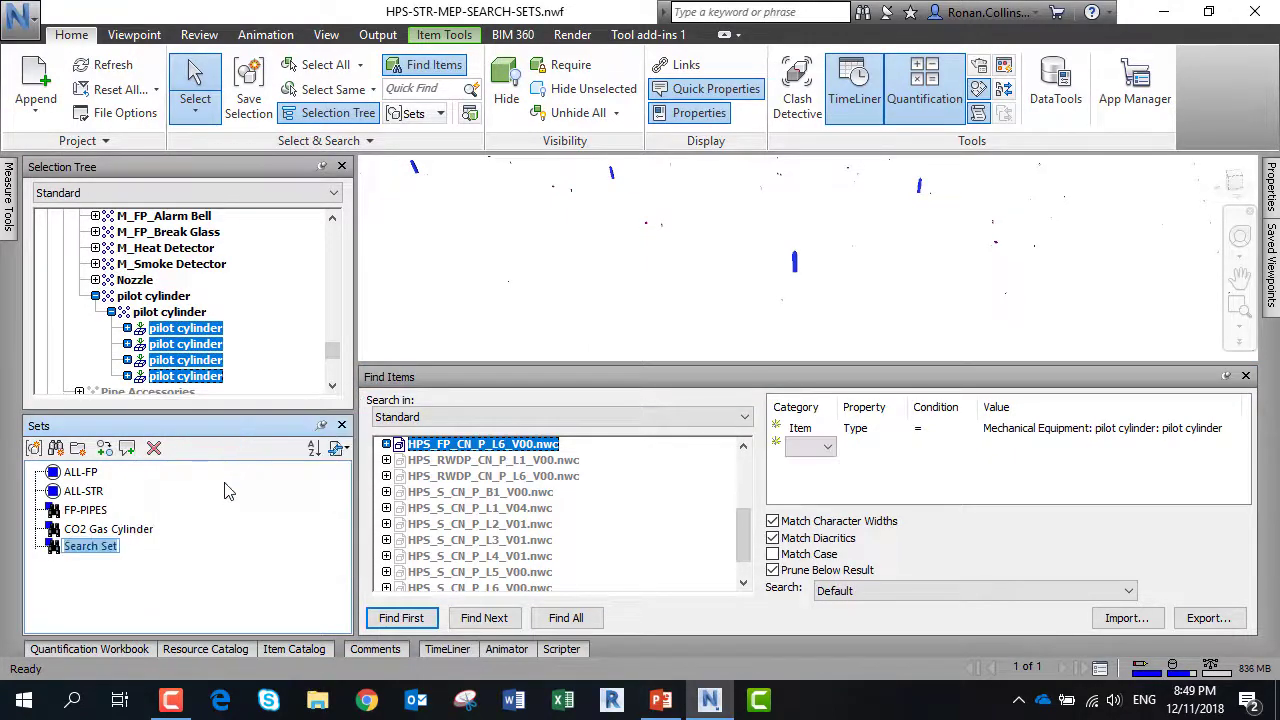
pyautogui.write('Pilot Cylinder')
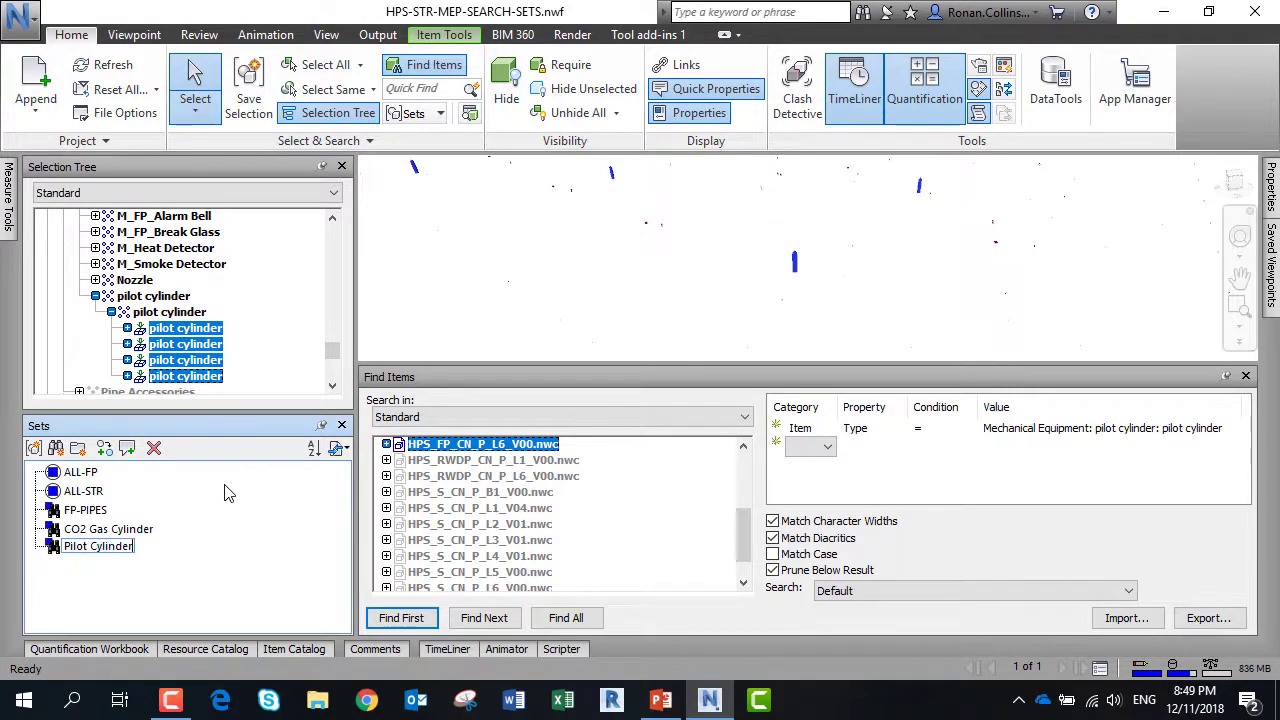
pyautogui.press('Return')
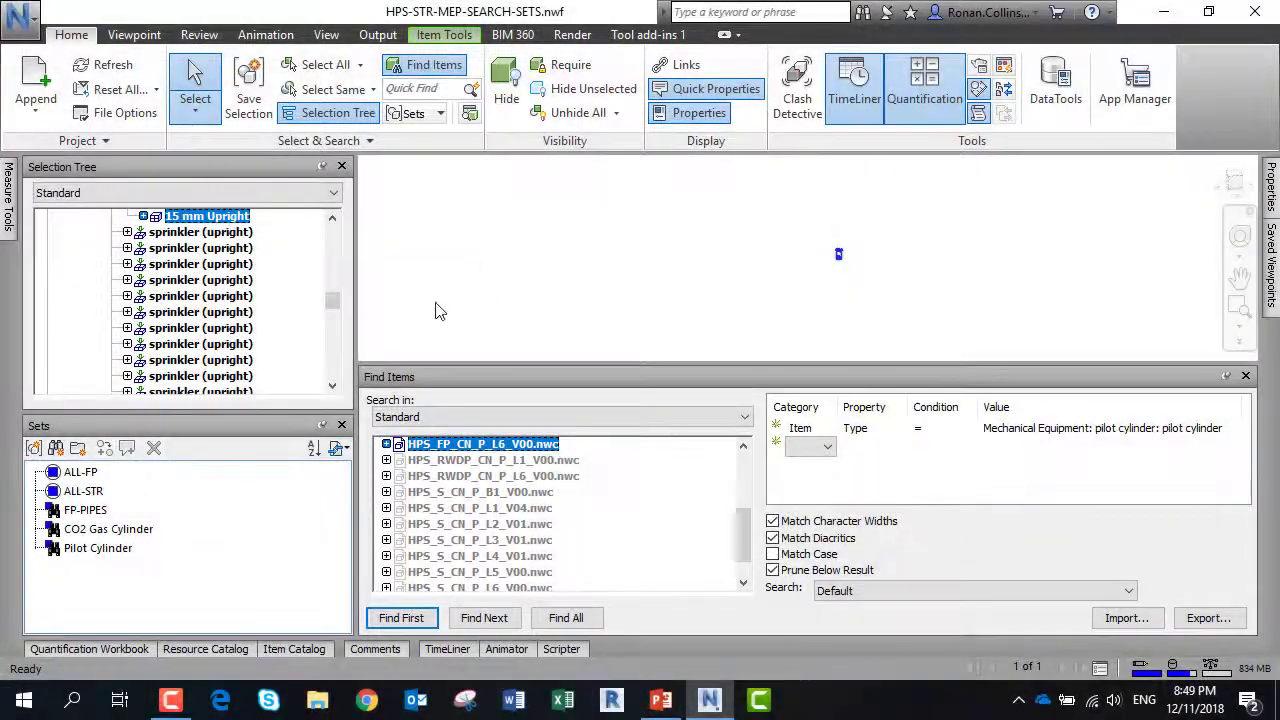
# Step: Collapse the sprinkler (upright) branch and select the whole Sprinklers category in the Selection Tree
pyautogui.scroll(1, 334, 228)
pyautogui.click(96, 248)
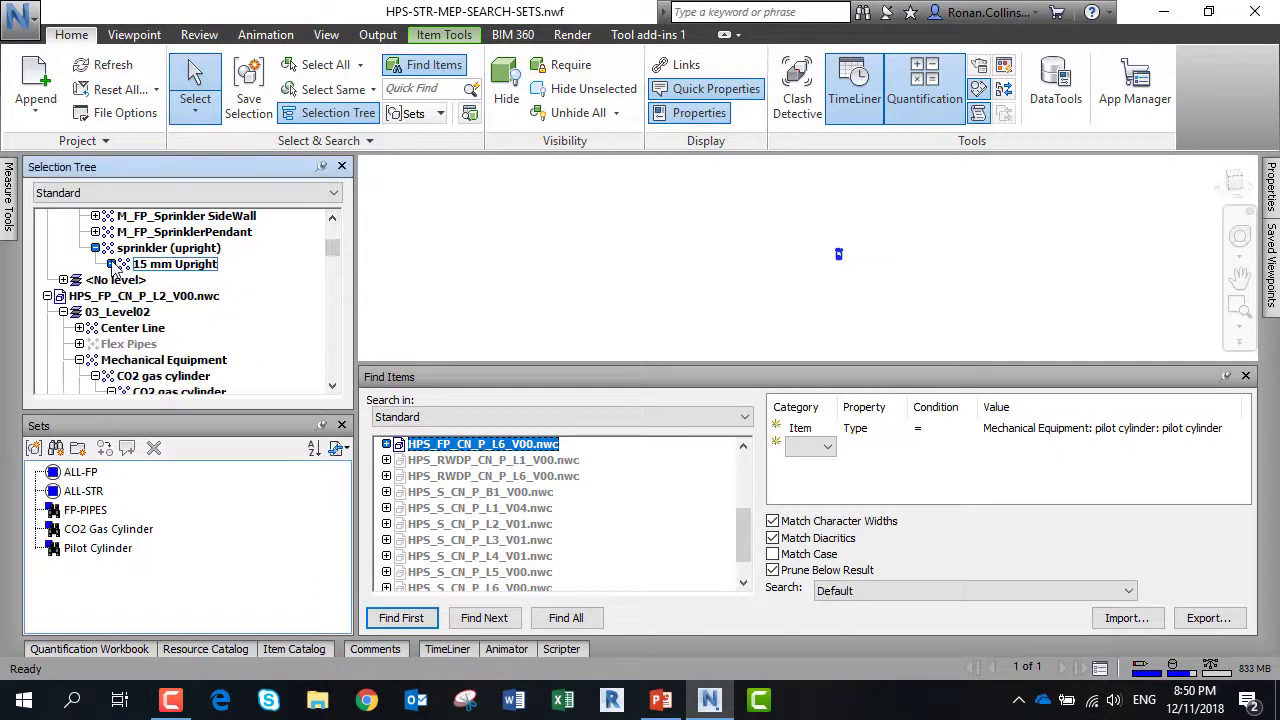
pyautogui.click(96, 248)
pyautogui.click(138, 250)
pyautogui.scroll(1, 145, 258)
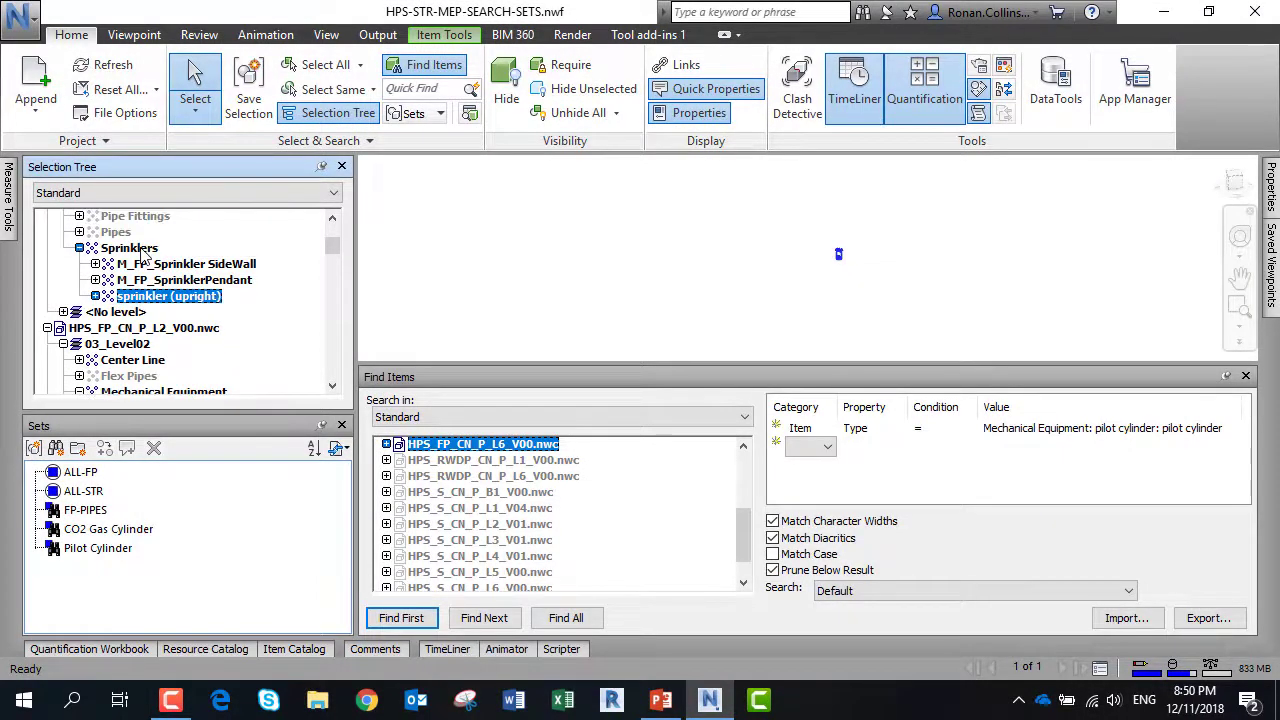
pyautogui.click(131, 250)
pyautogui.click(80, 248)
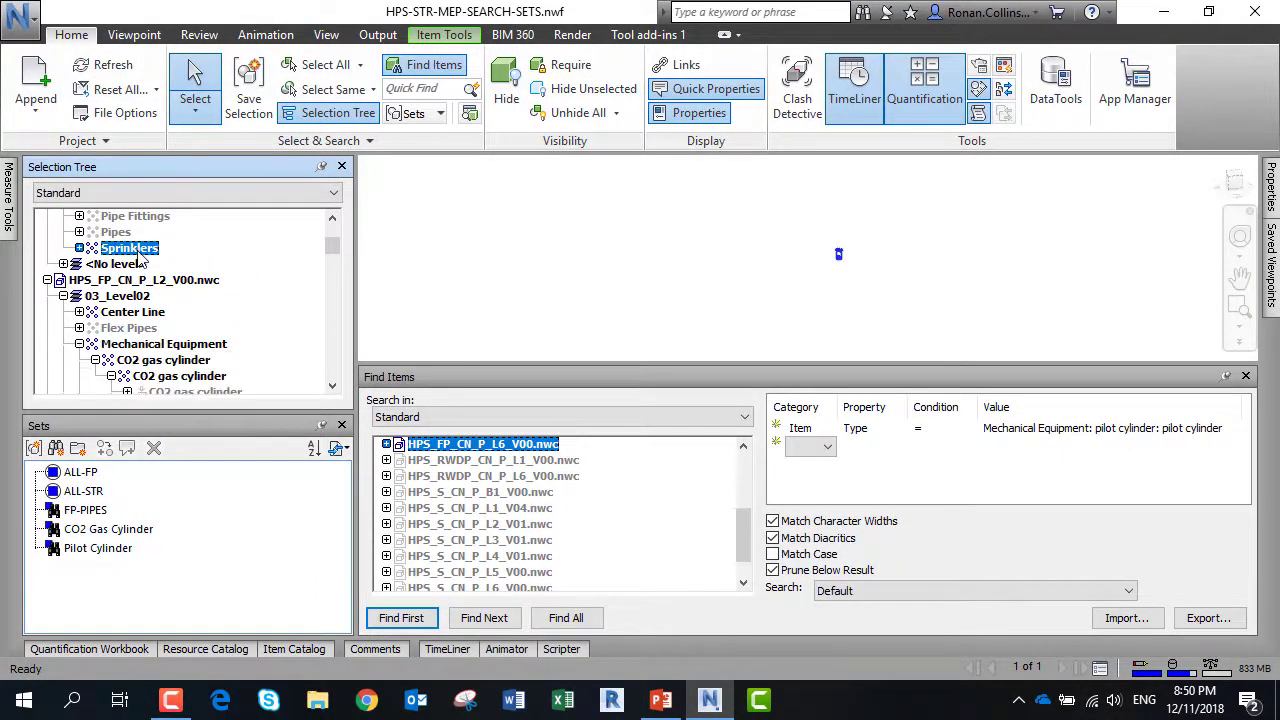
pyautogui.click(333, 220)
pyautogui.click(333, 220)
pyautogui.click(333, 220)
pyautogui.click(333, 220)
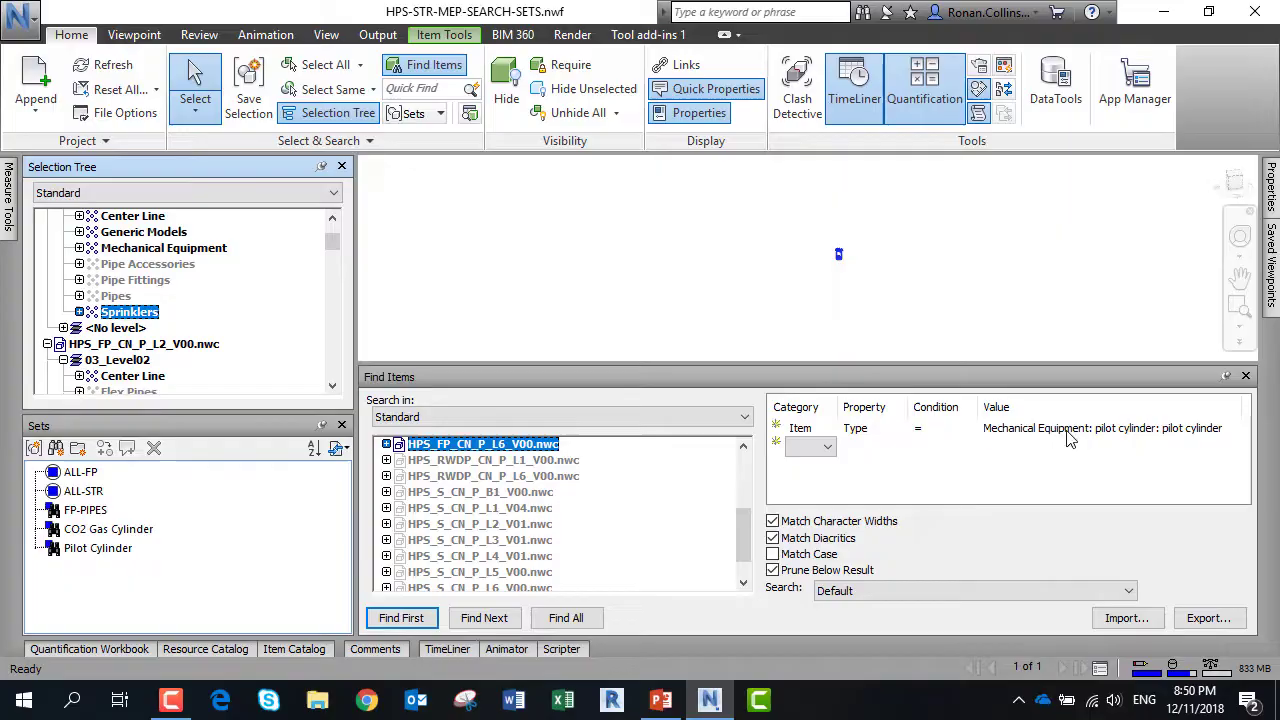
# Step: Change the search value to Sprinklers and find all sprinklers in the model
pyautogui.click(1231, 429)
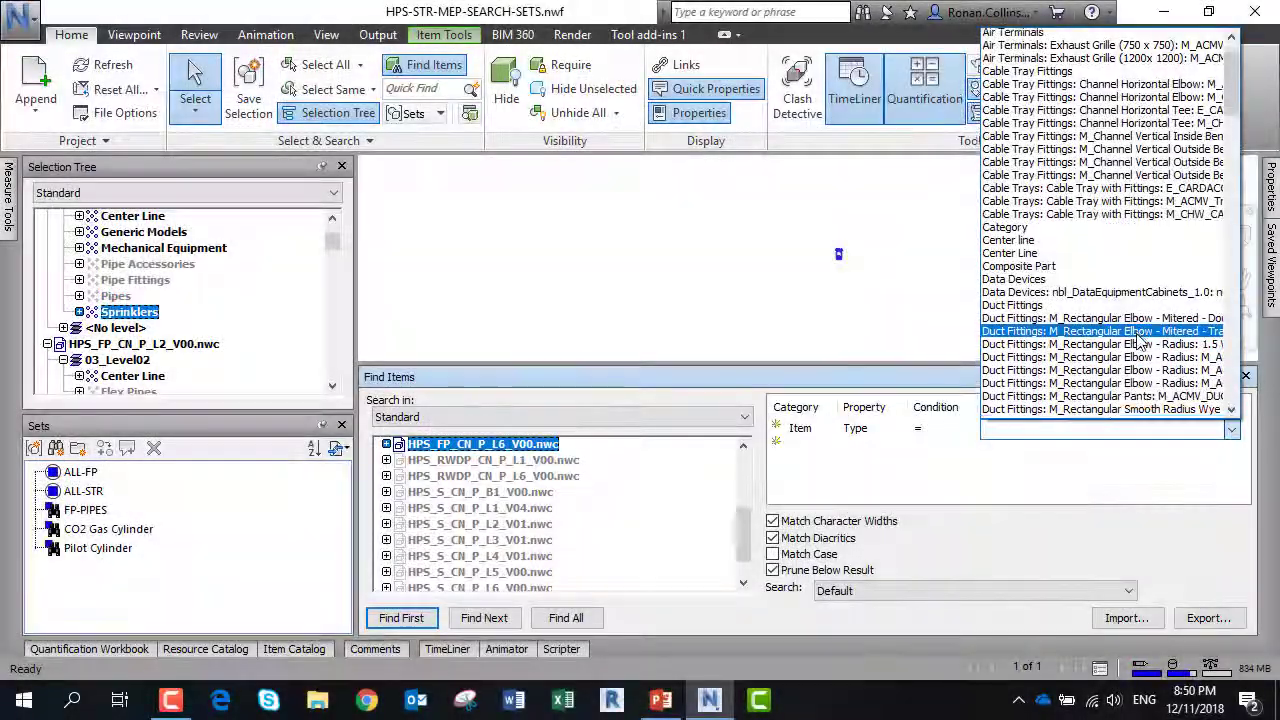
pyautogui.scroll(-3, 1140, 343)
pyautogui.moveTo(1235, 110); pyautogui.dragTo(1236, 375)
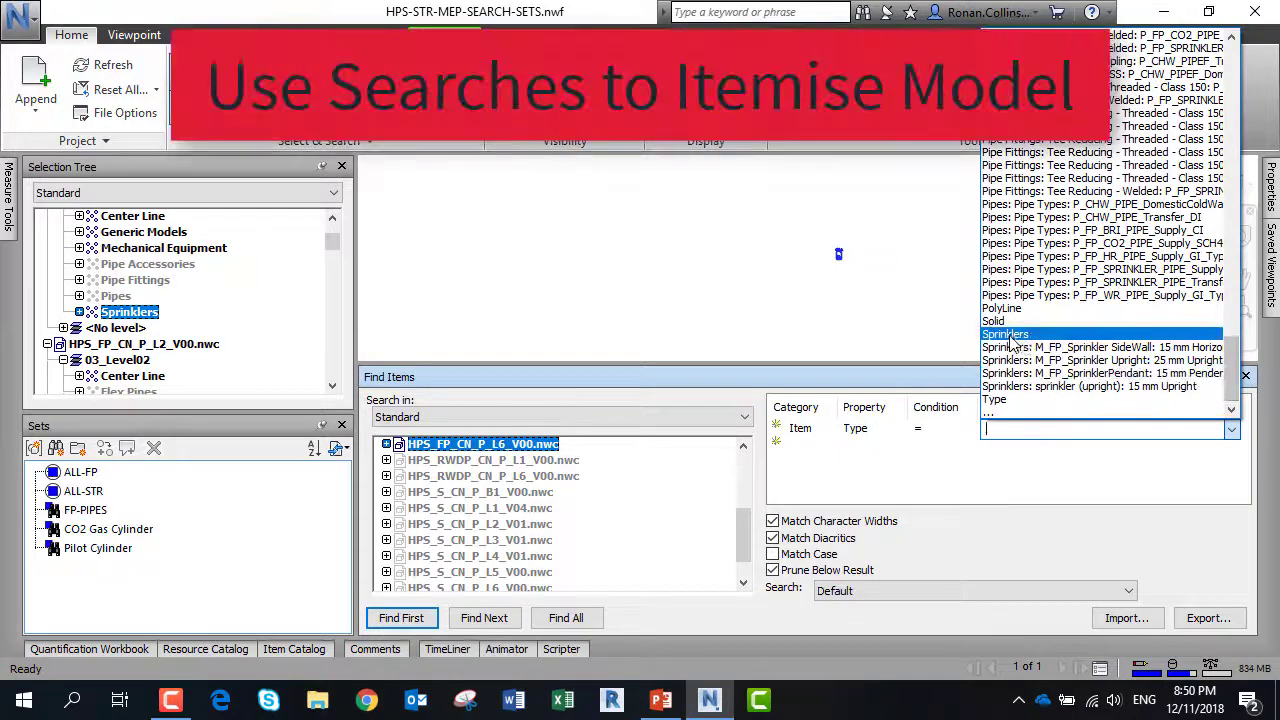
pyautogui.click(1010, 334)
pyautogui.click(584, 624)
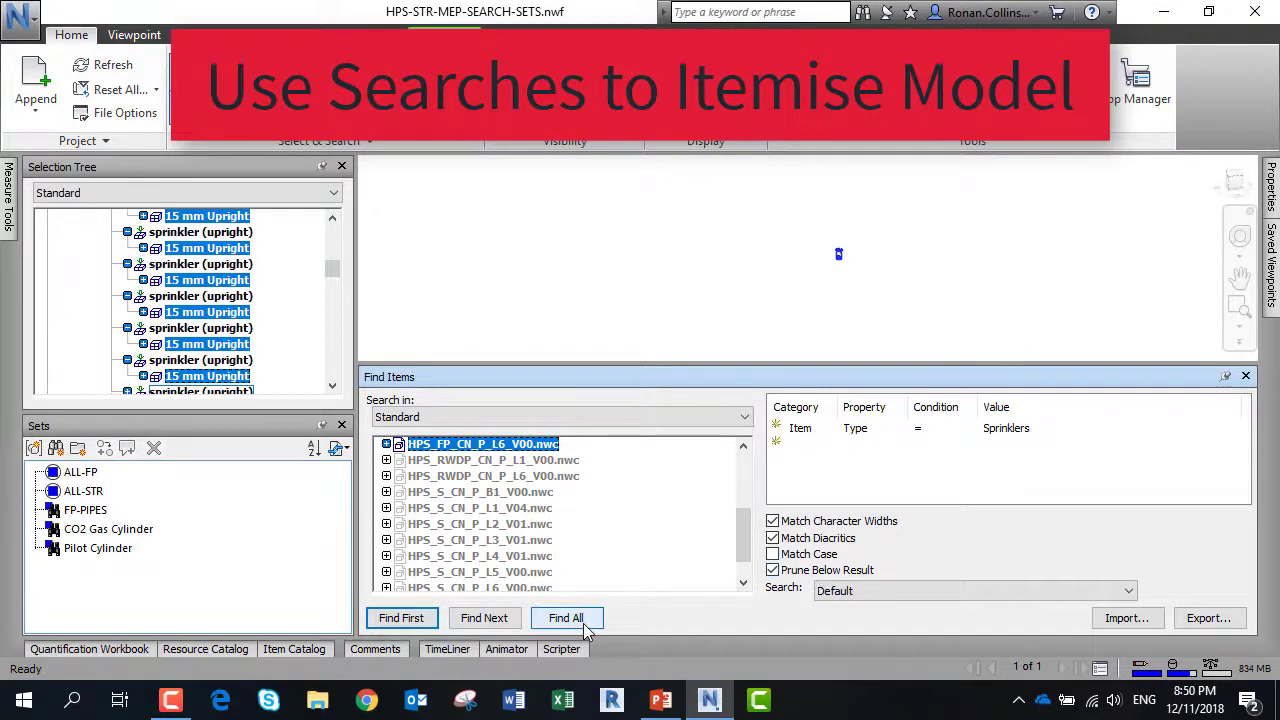
# Step: Save the sprinkler search as a set named 'Sprinklers'
pyautogui.click(95, 578)
pyautogui.rightClick(92, 578)
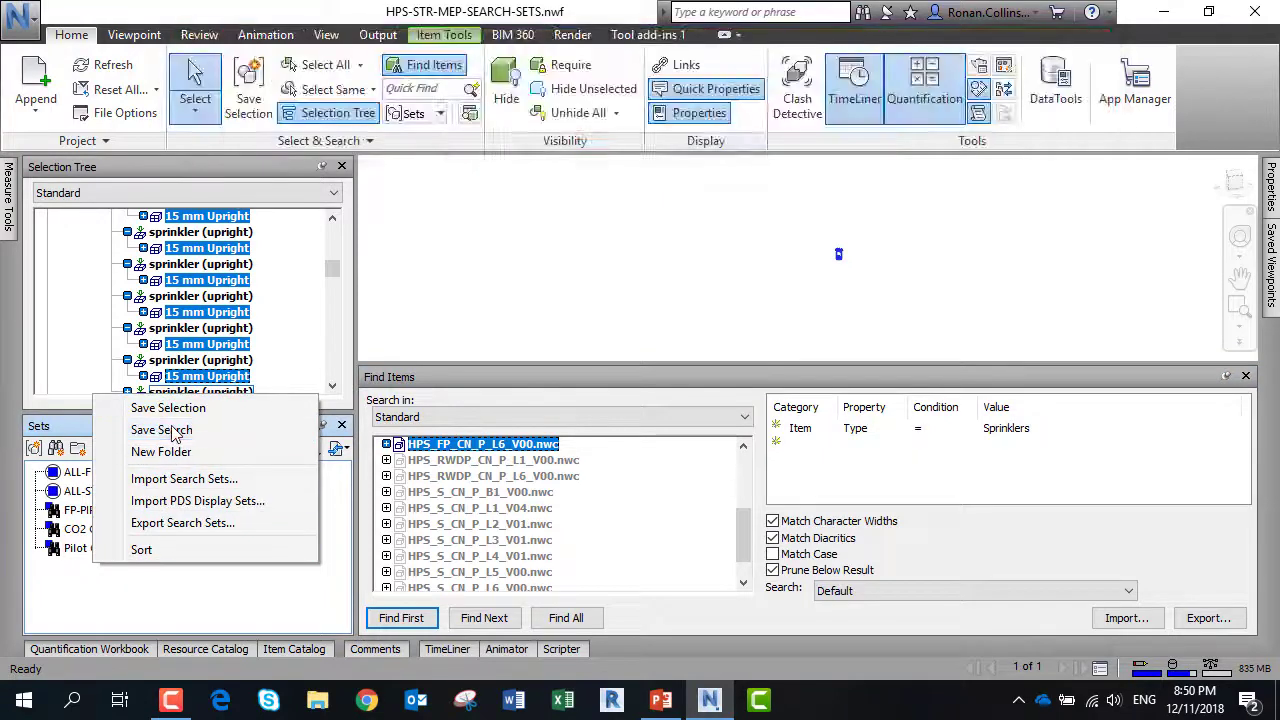
pyautogui.click(170, 430)
pyautogui.write('Sprinklers')
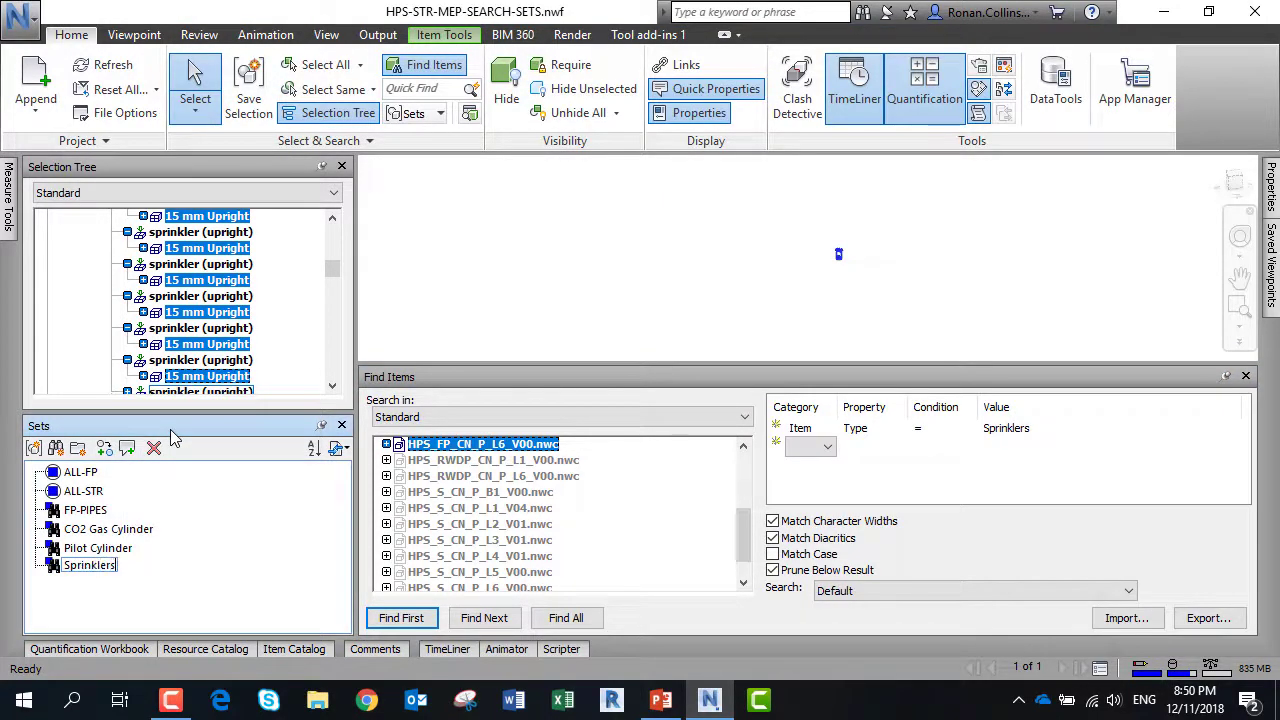
pyautogui.press('Return')
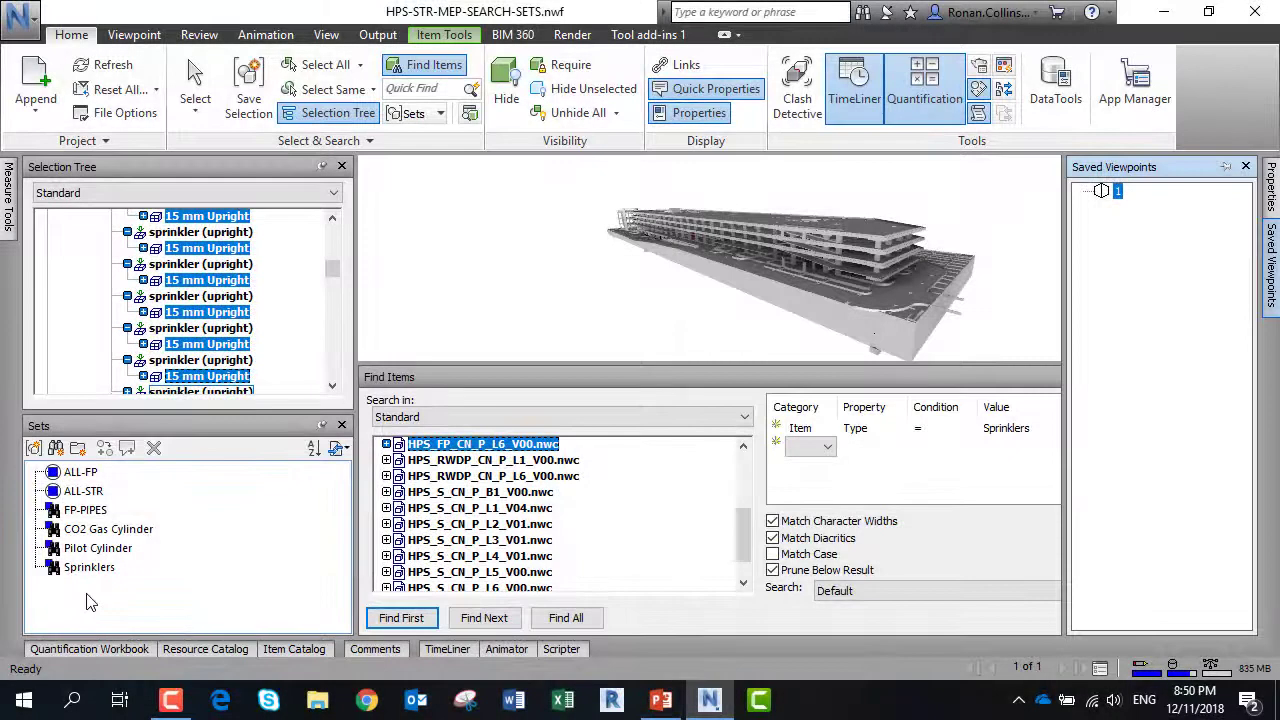
# Step: Create a folder named 'FP Search Sets' in the Sets panel and select the FP-PIPES set
pyautogui.click(78, 447)
pyautogui.write('FP')
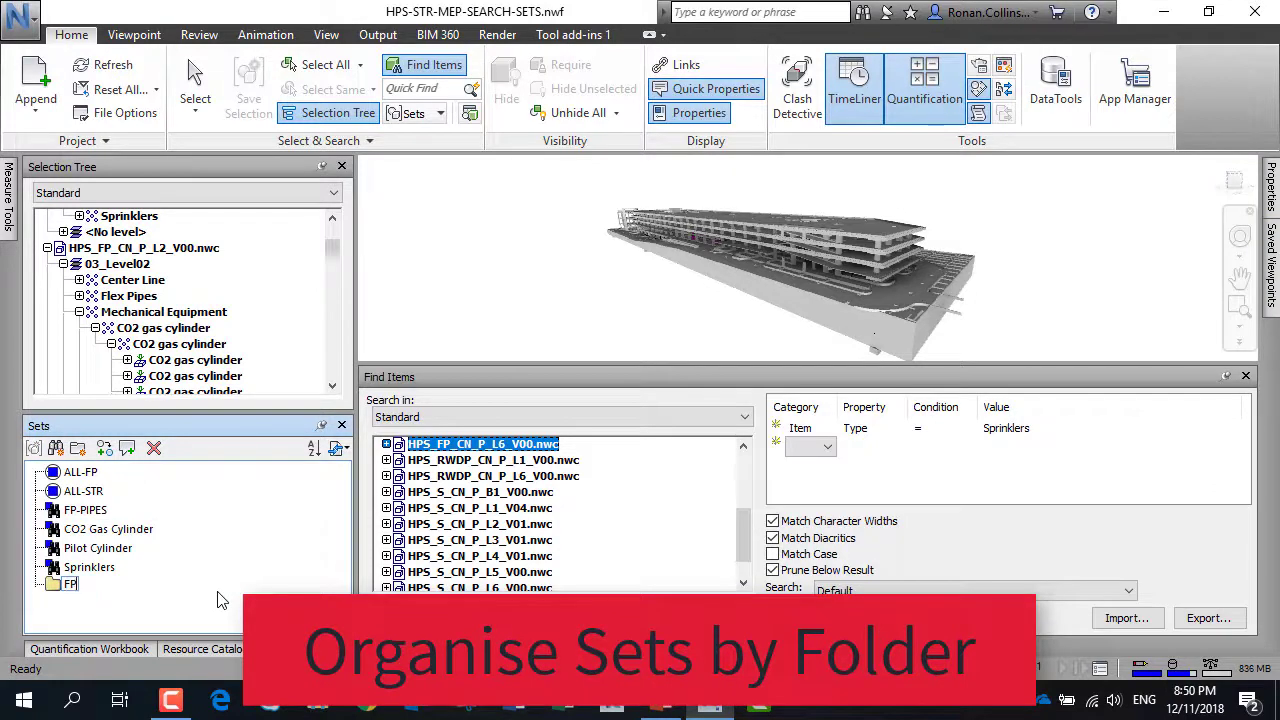
pyautogui.write(' Search Sets')
pyautogui.press('Return')
pyautogui.click(87, 511)
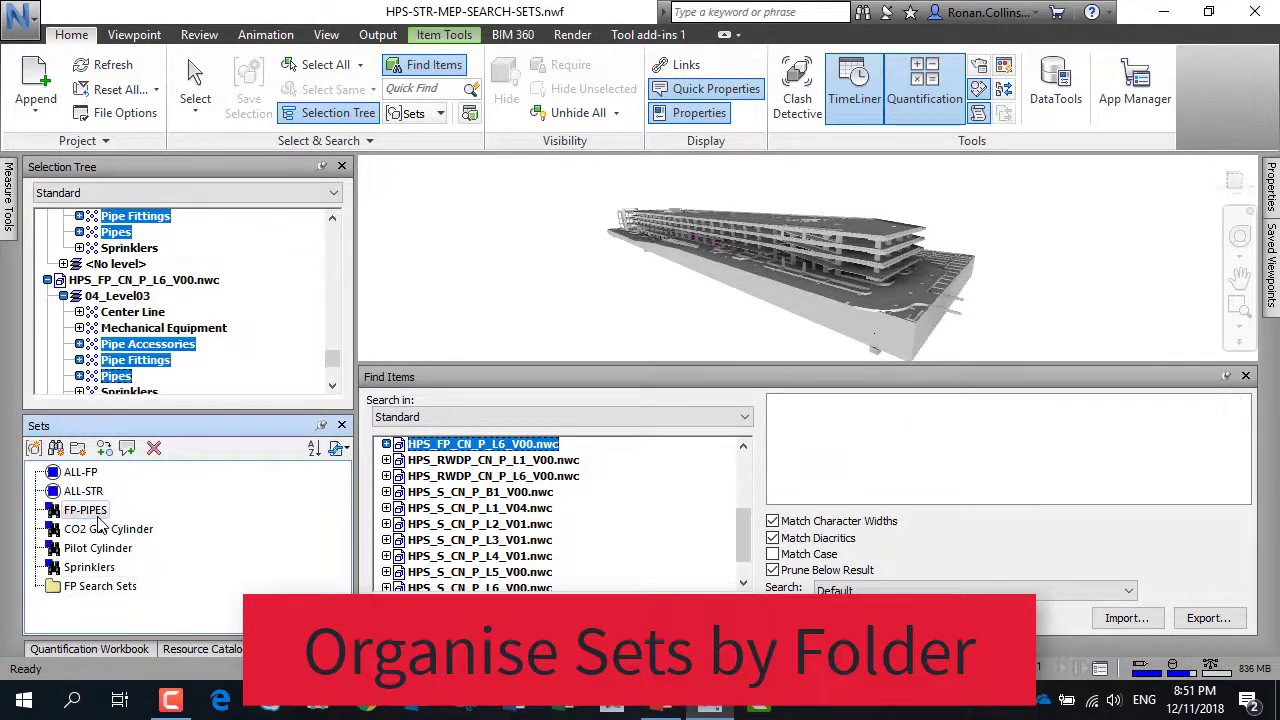